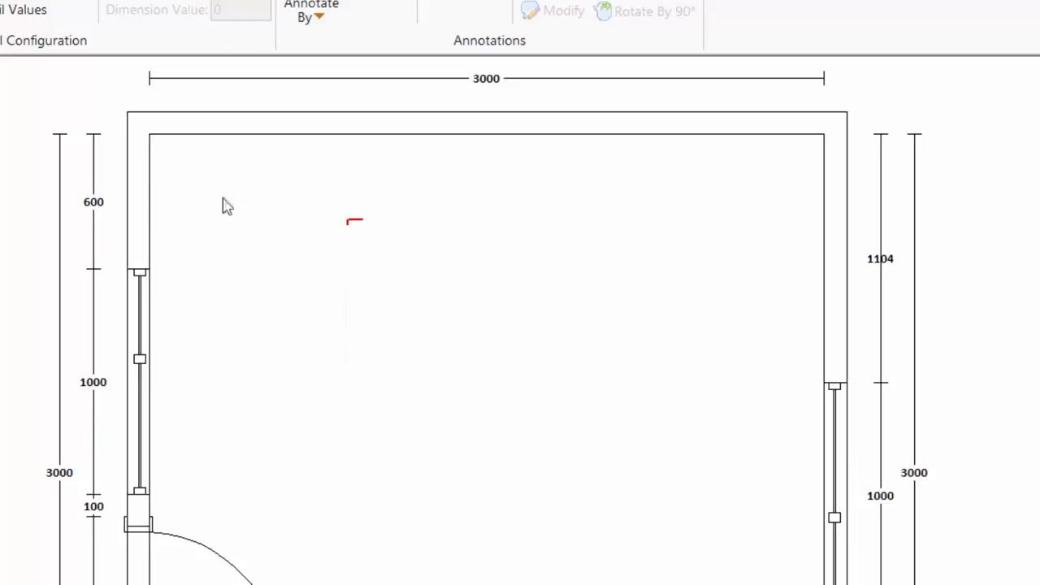
Attach the planning cursor to the top wall using the wall's Attach cursor to > Wall option
right_click(242, 130)
mouse_move(286, 199)
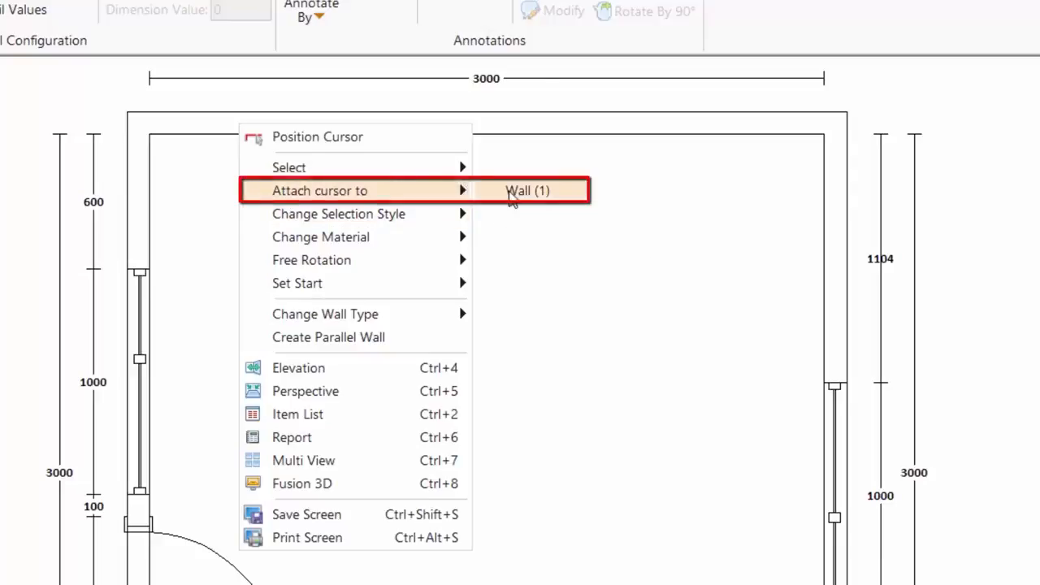
click(512, 195)
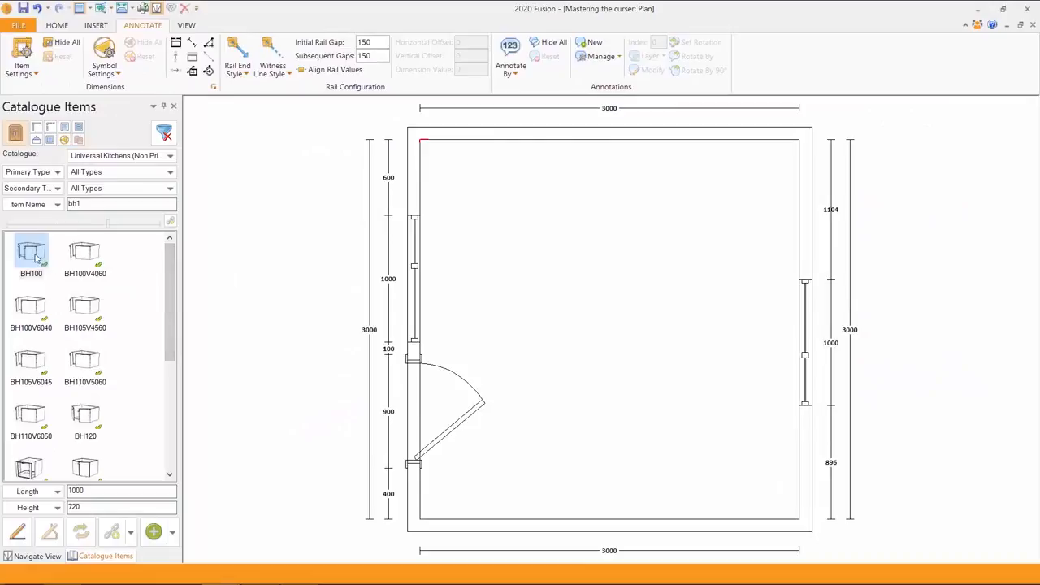
Place three BH100 base units along the top wall with the default door and handle styles
click(35, 256)
double_click(35, 256)
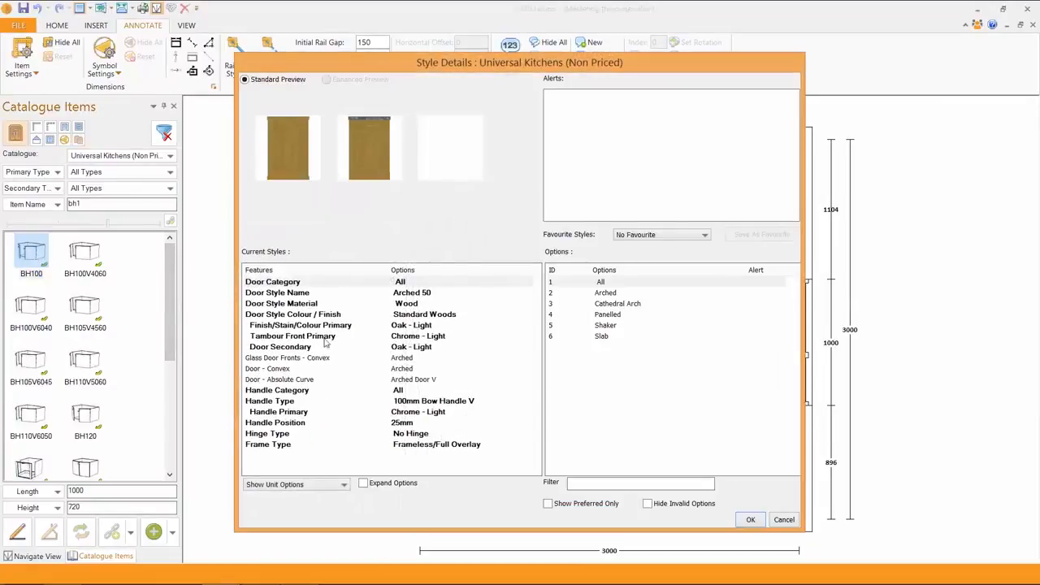
click(750, 520)
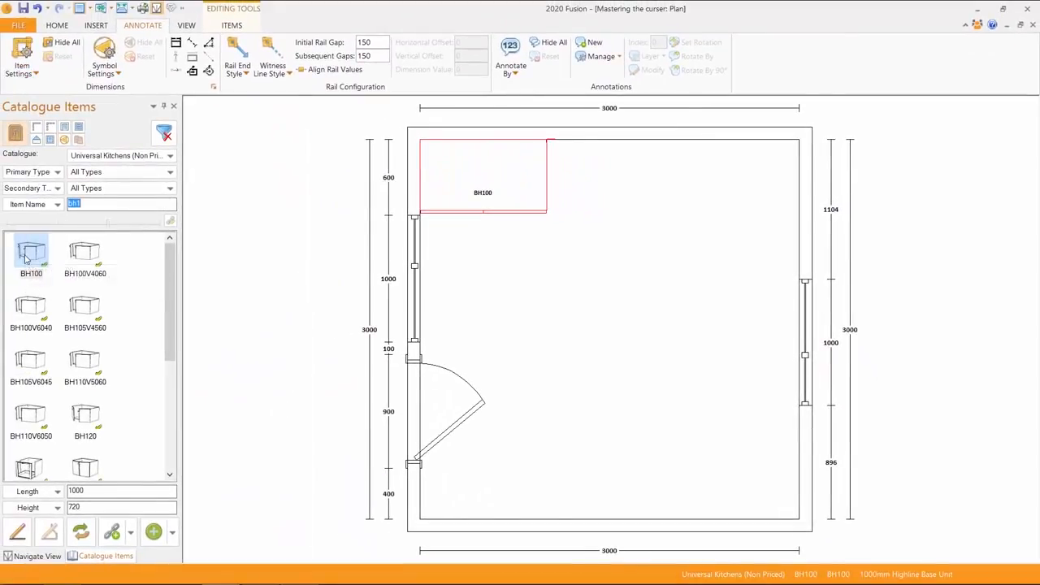
double_click(25, 257)
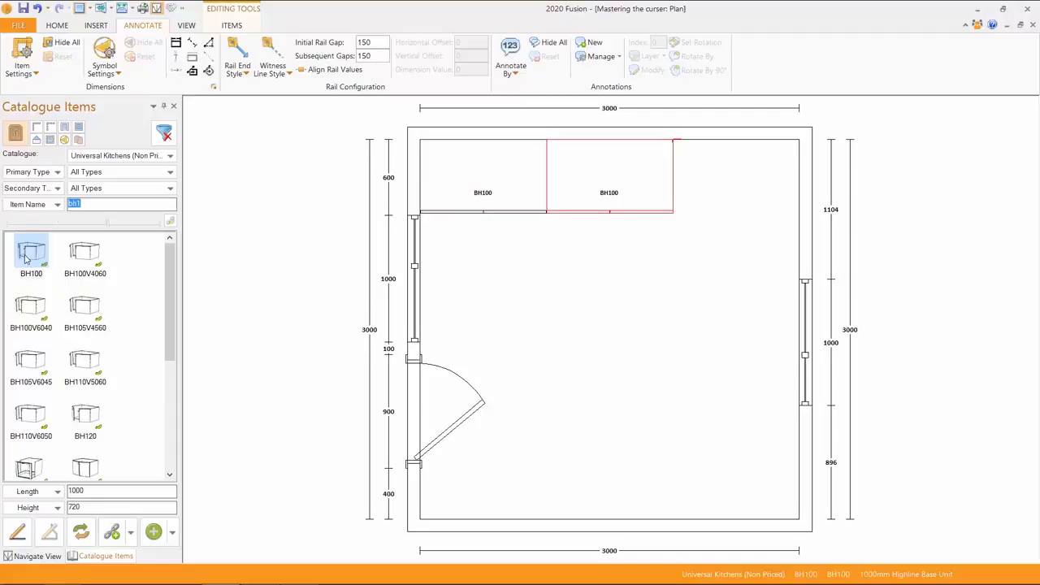
double_click(24, 257)
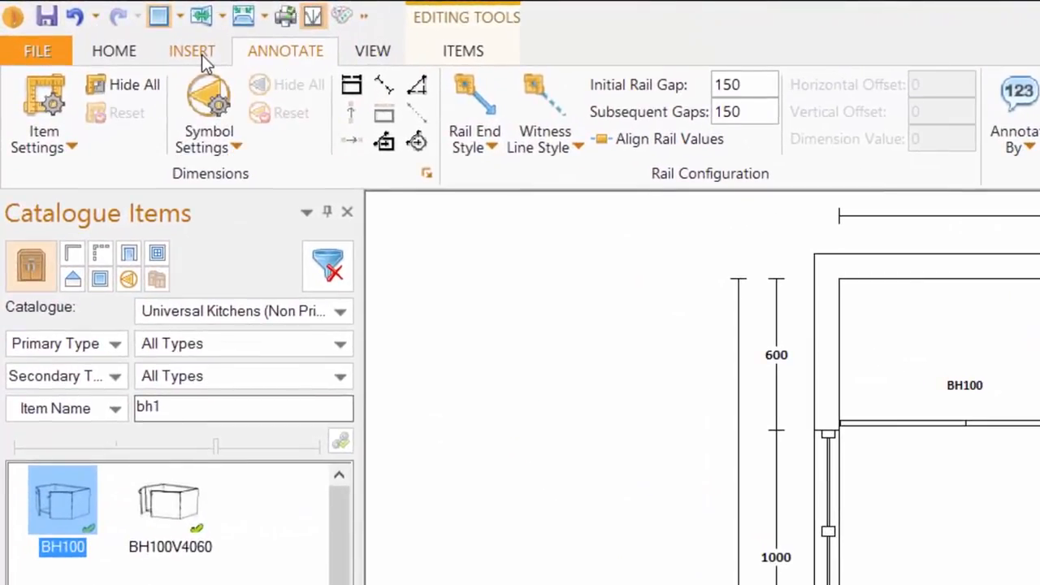
Check the placed unit's position on the ITEMS tab, then set the planning direction to Anti-Clockwise
click(201, 55)
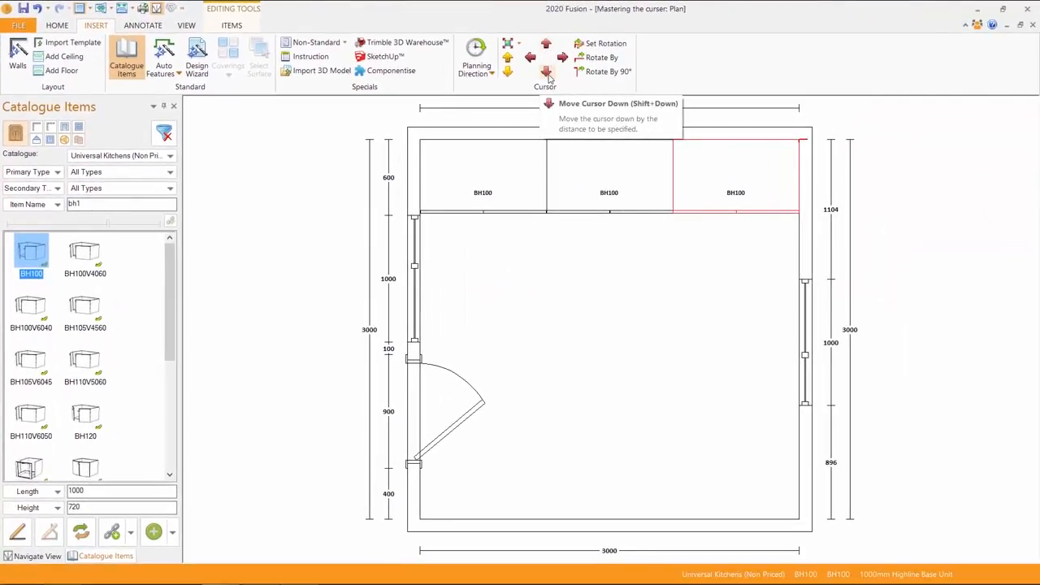
click(246, 30)
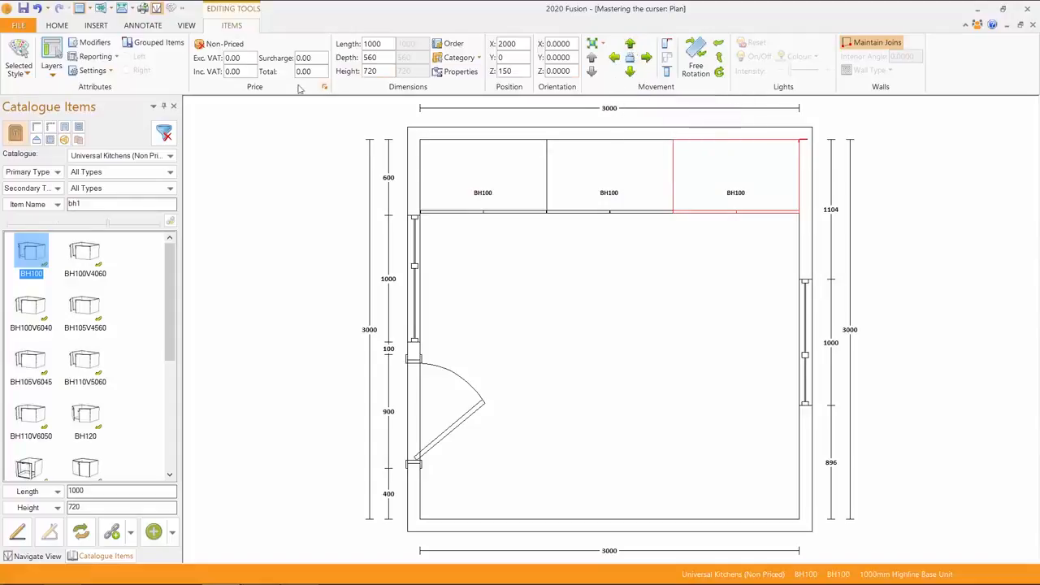
click(95, 25)
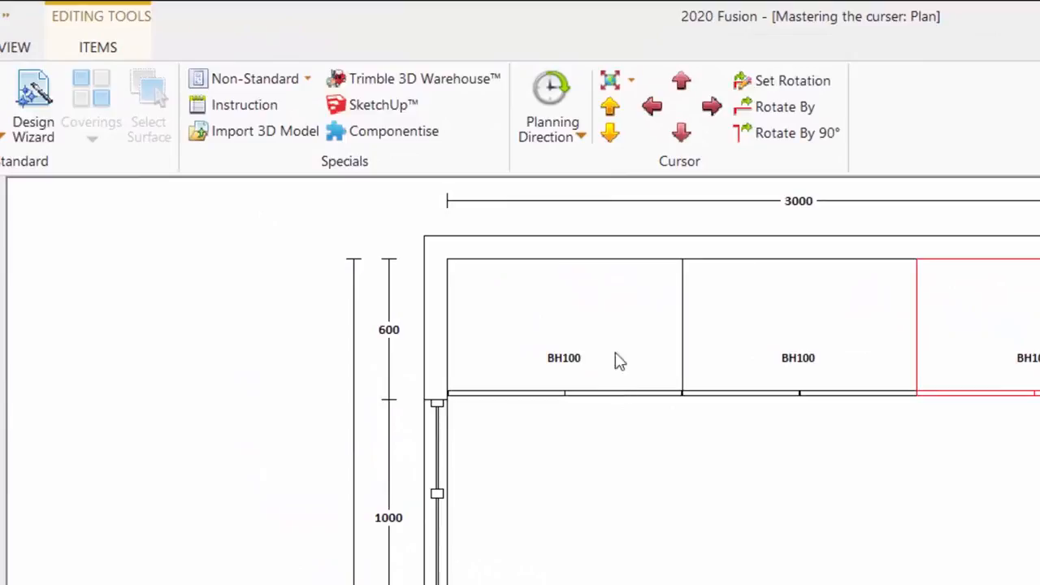
click(581, 139)
click(587, 188)
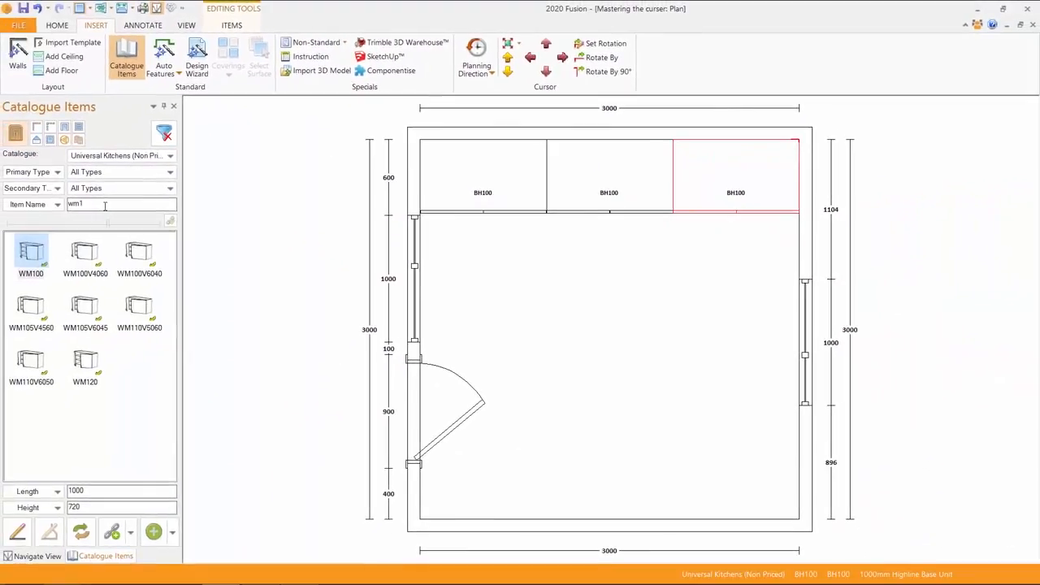
Add WM100 wall units above the base units with the default wall unit styles
key(Return)
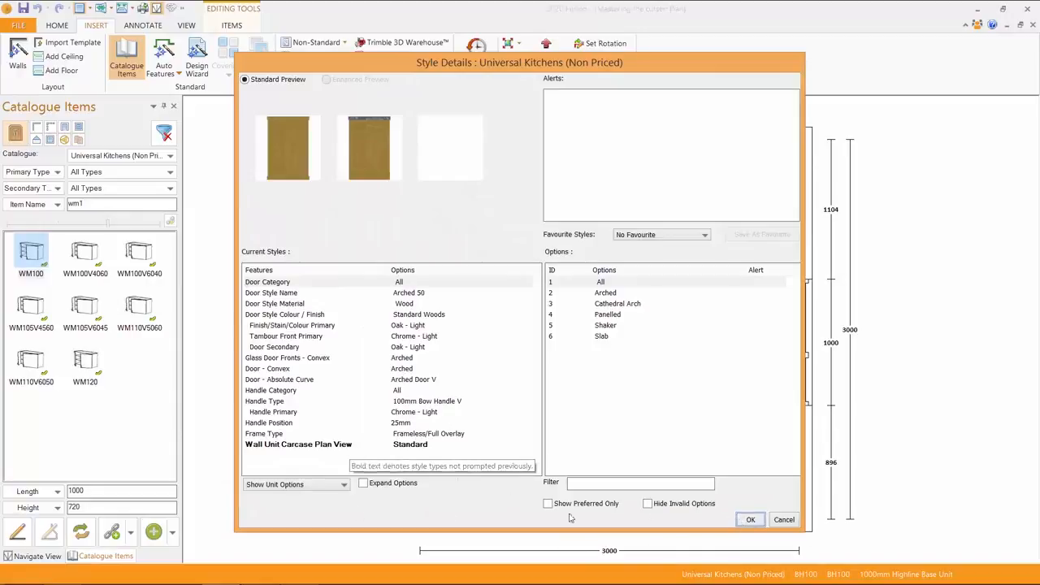
click(749, 523)
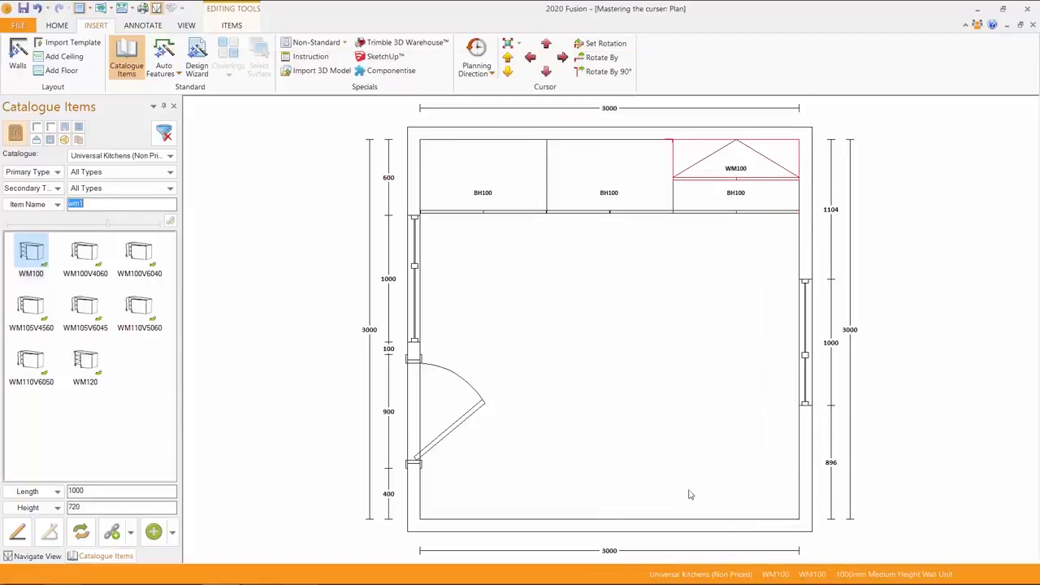
key(Return)
key(Return)
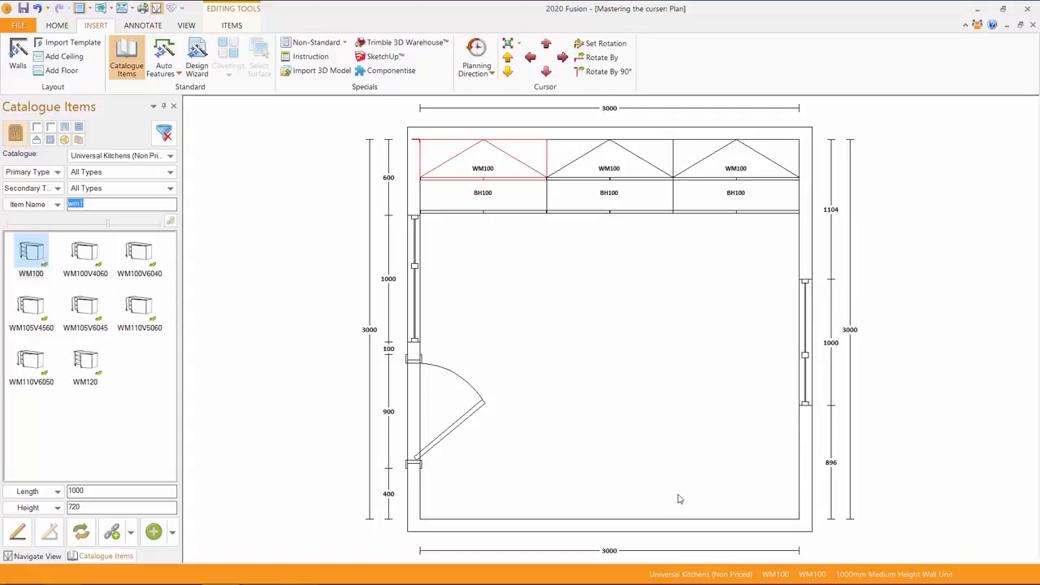
Set the planning direction to Clockwise and move the cursor to the middle of the room
click(491, 75)
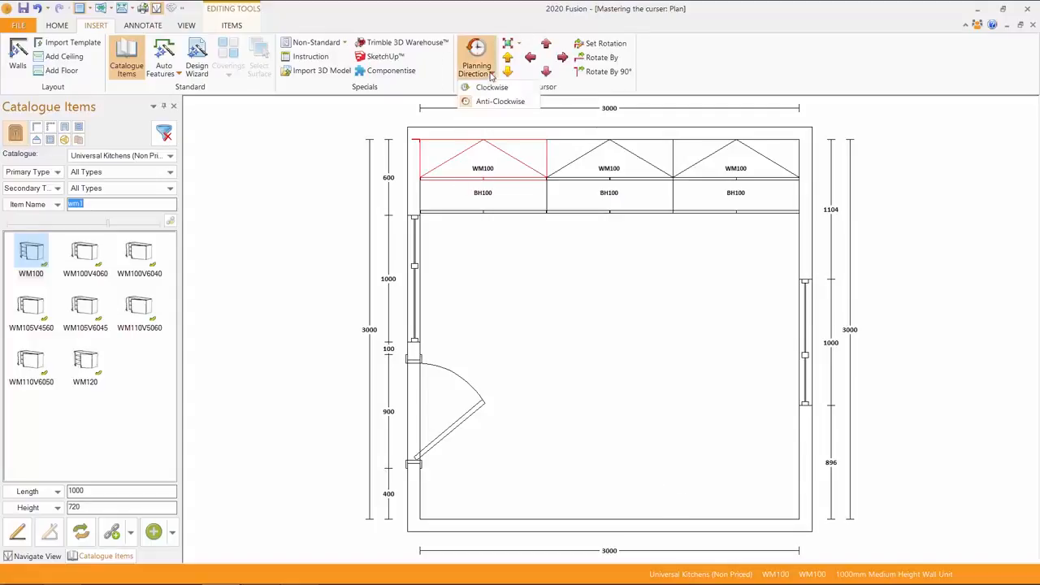
click(490, 88)
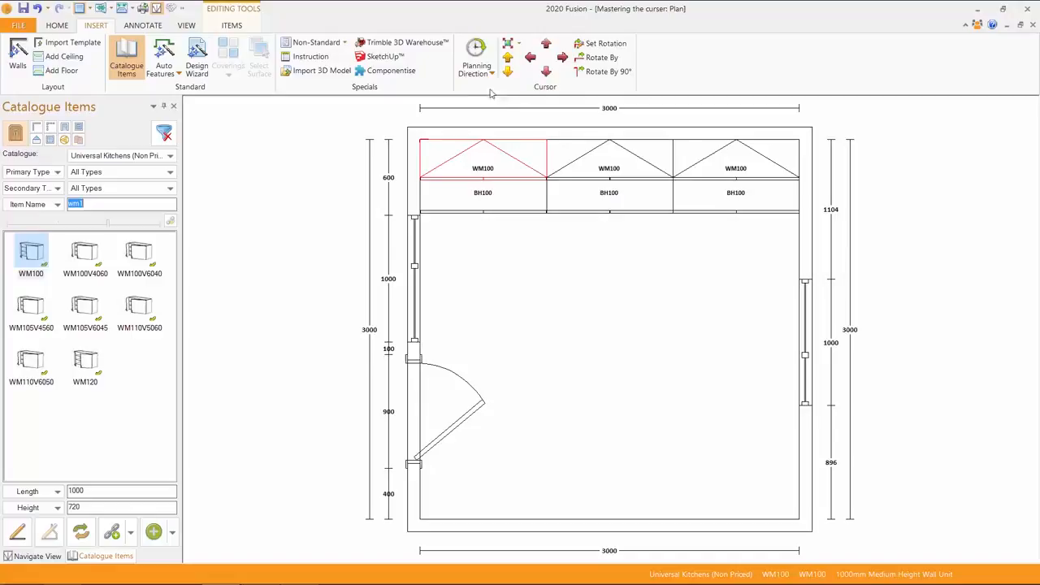
click(546, 252)
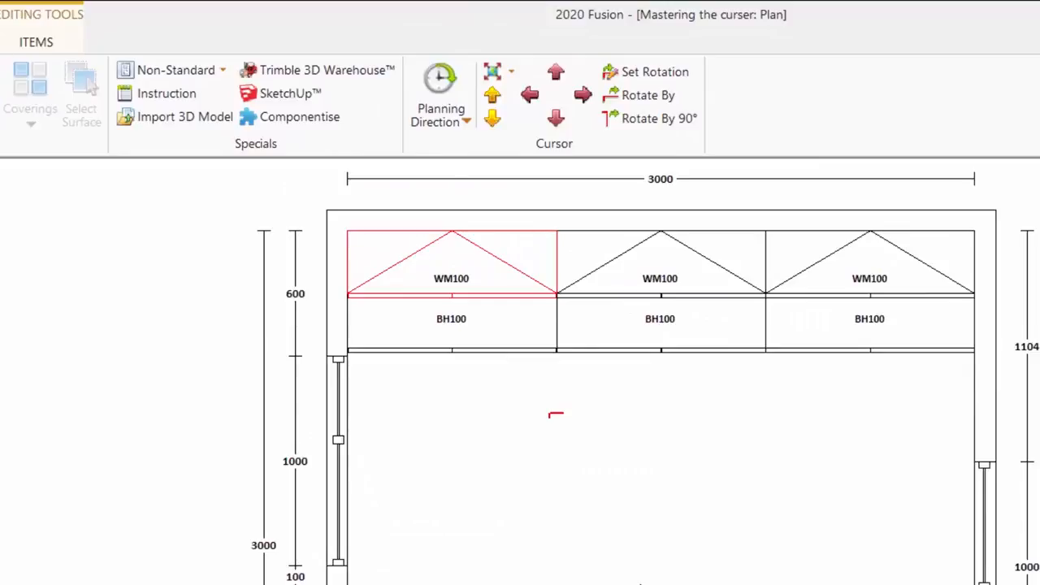
Rotate the planning cursor by 90° three times with Ctrl+9, then toggle the planning direction to clockwise
key(ctrl+9)
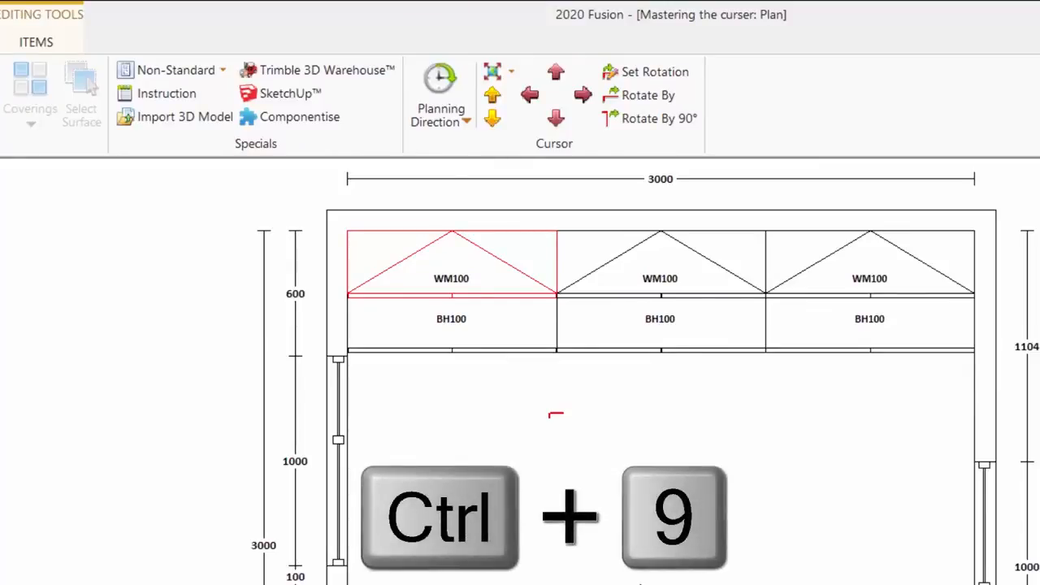
key(ctrl+9)
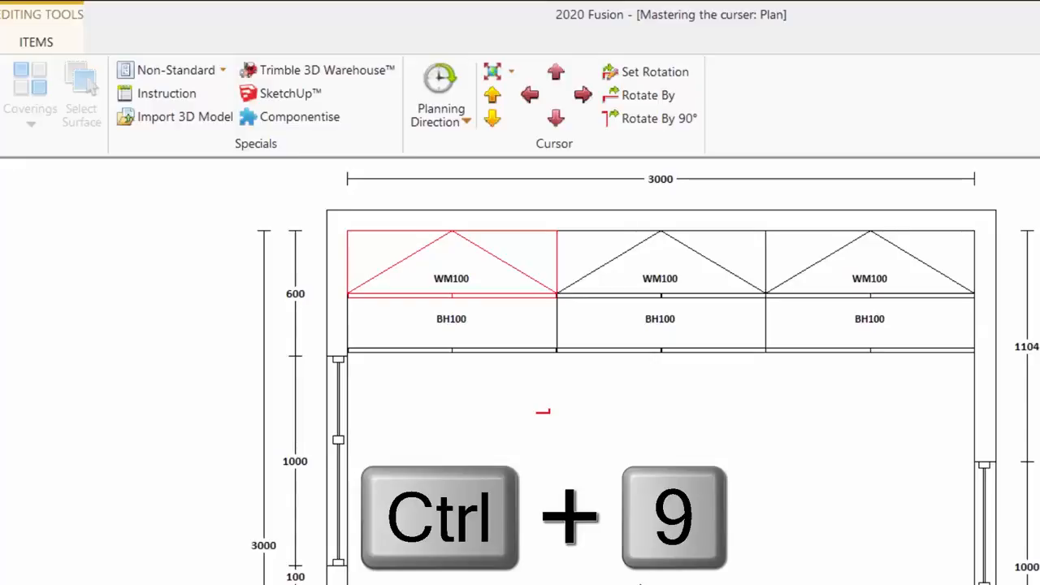
key(ctrl+9)
key(ctrl+9)
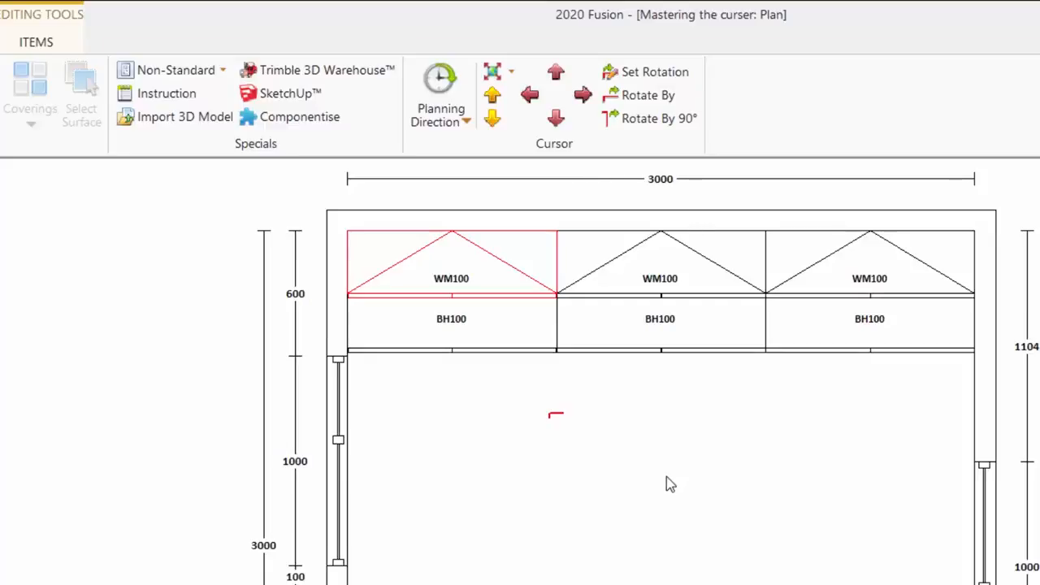
key(ctrl+alt+bracketleft)
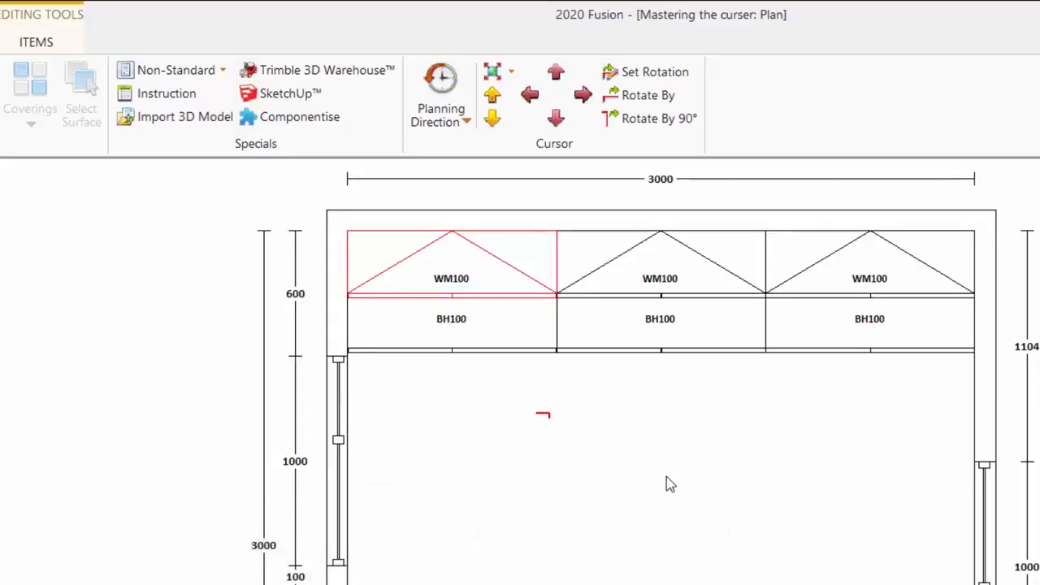
key(ctrl+alt+bracketright)
key(ctrl+alt+bracketright)
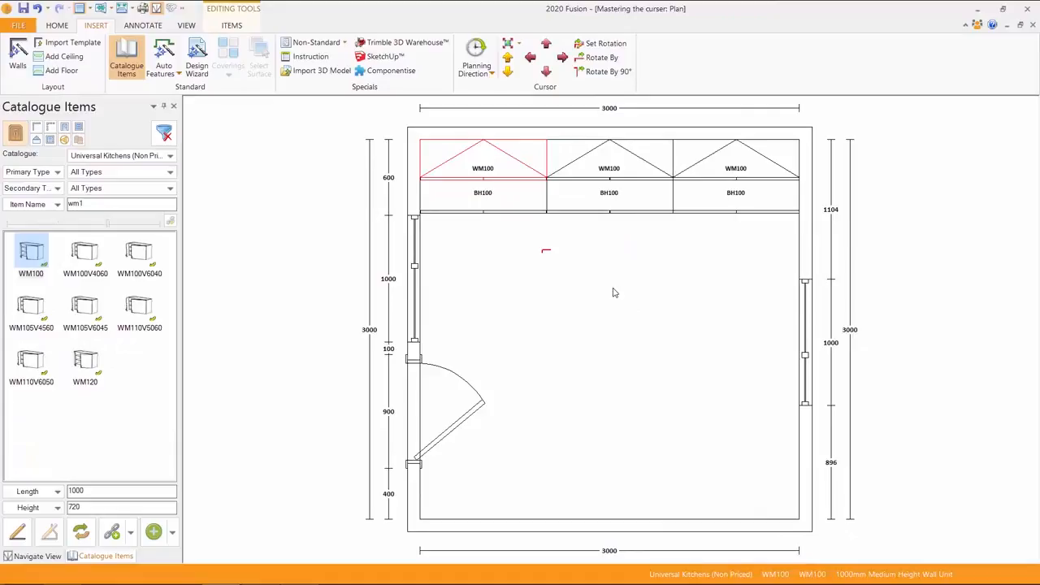
drag(35, 251, 602, 390)
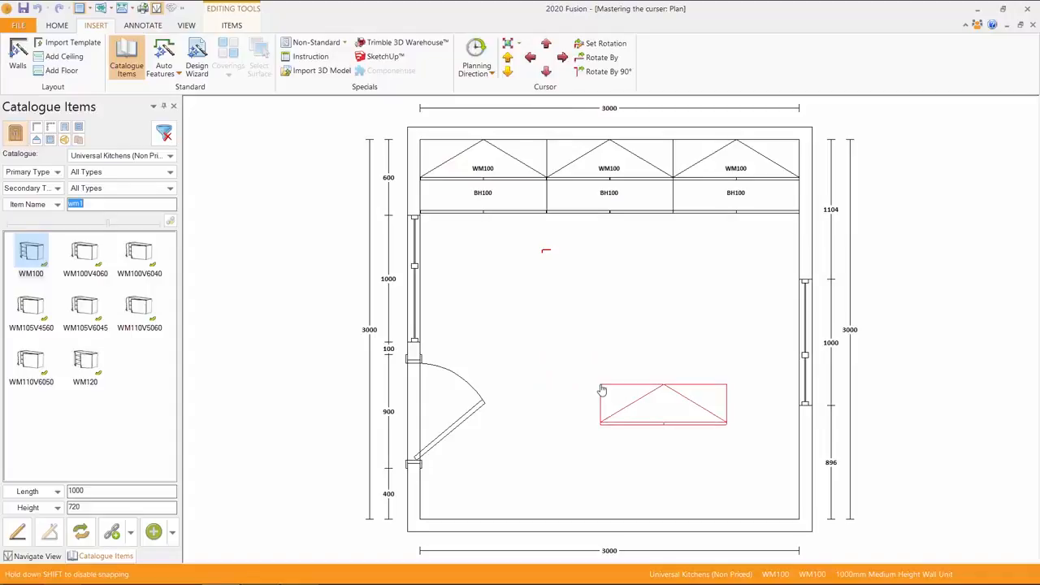
drag(601, 390, 716, 533)
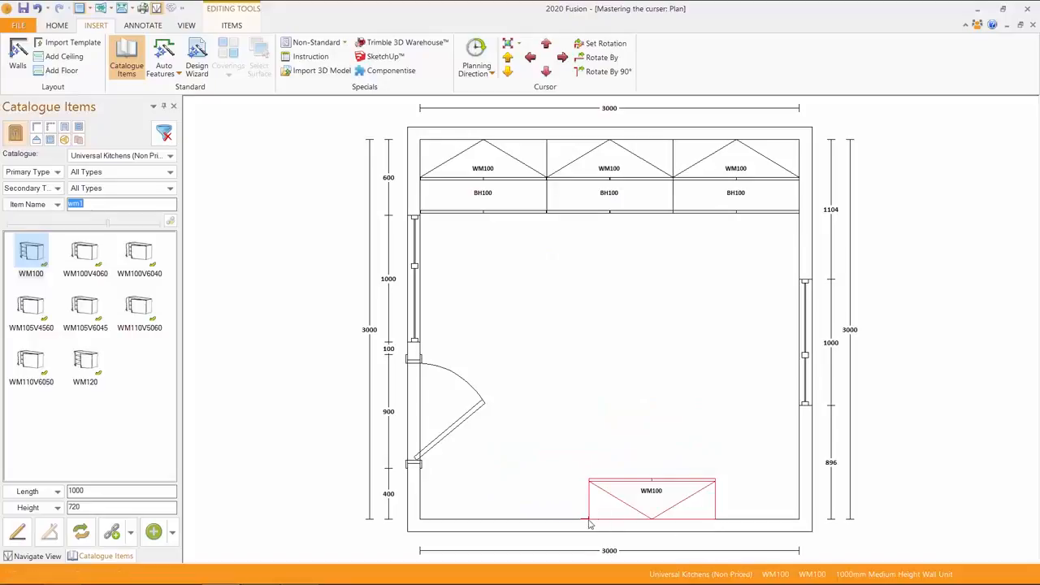
double_click(33, 254)
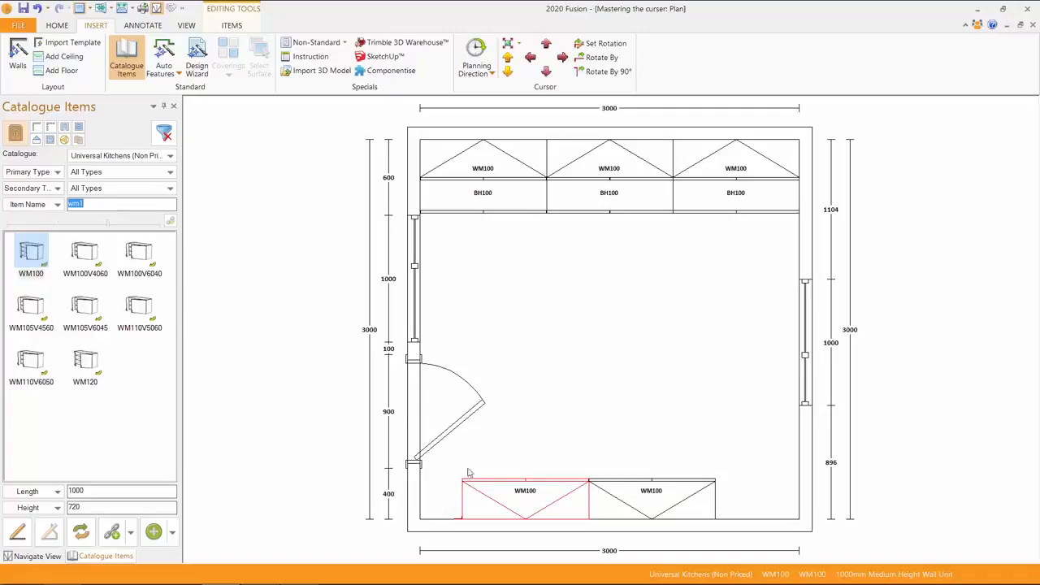
drag(445, 462, 726, 526)
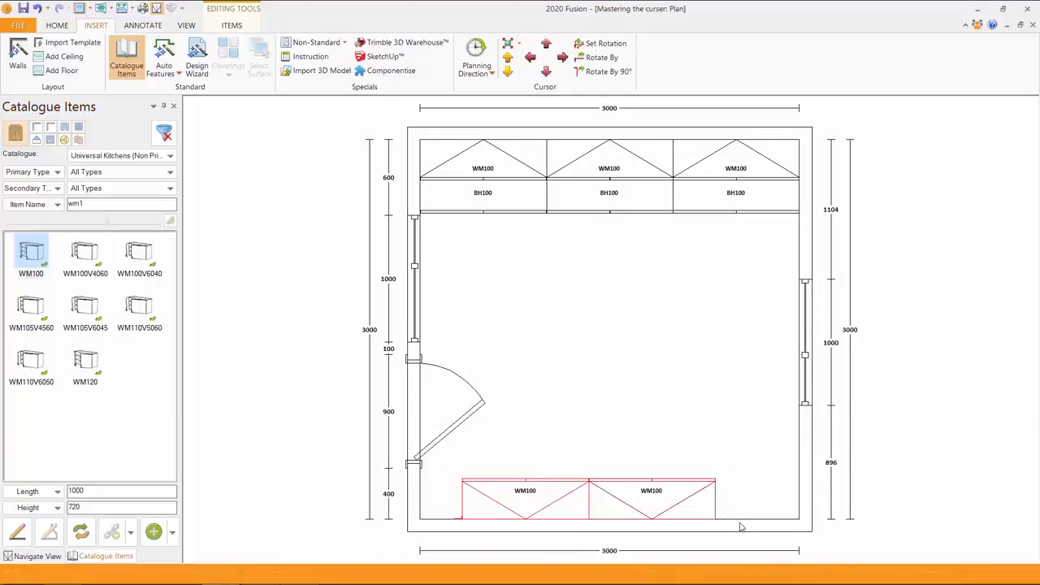
key(Delete)
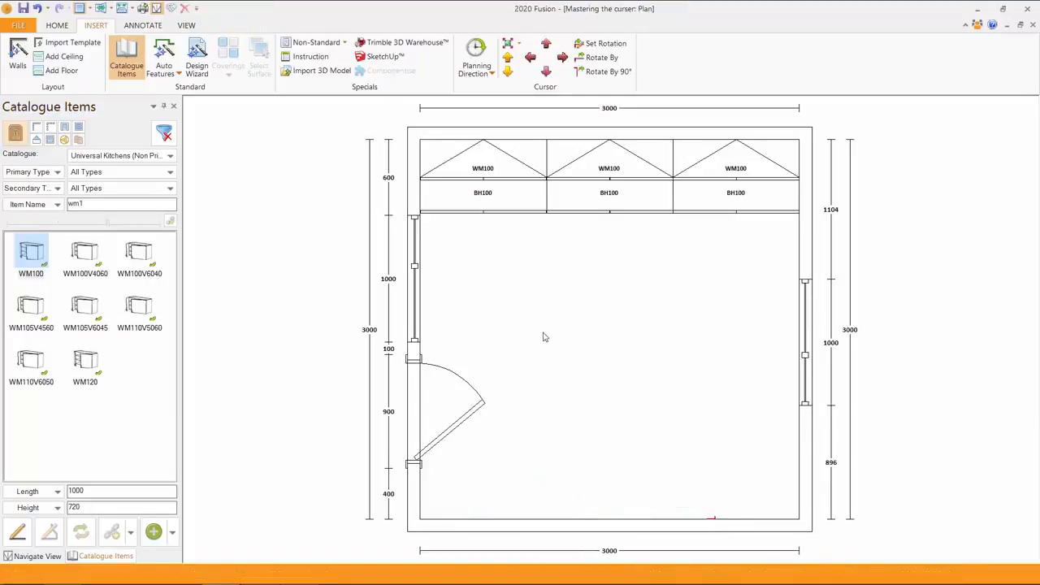
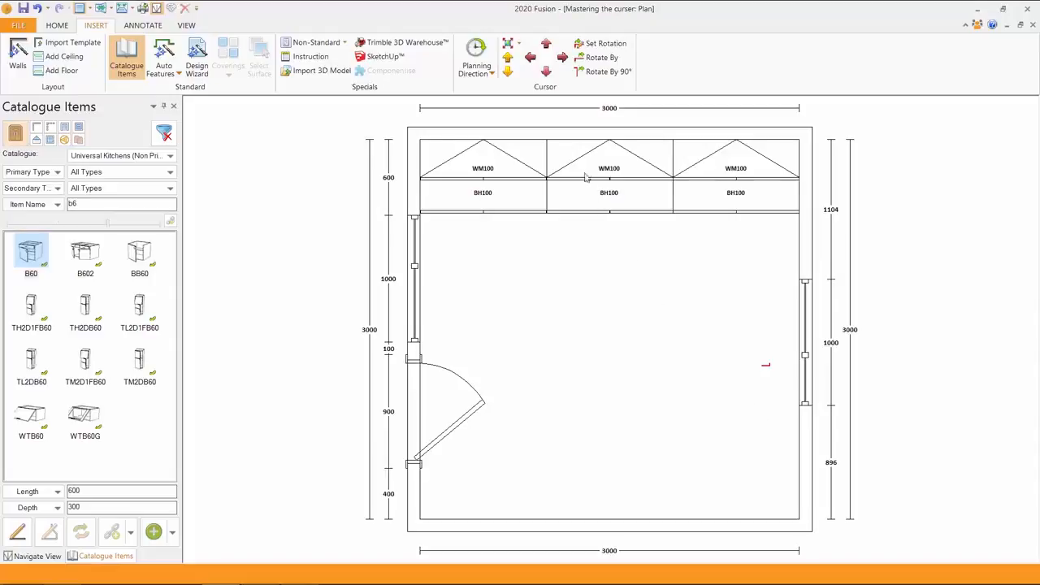
Delete the middle WM100/BH100 pair and insert a BOH60 housing linked to a *SOV single oven
click(579, 197)
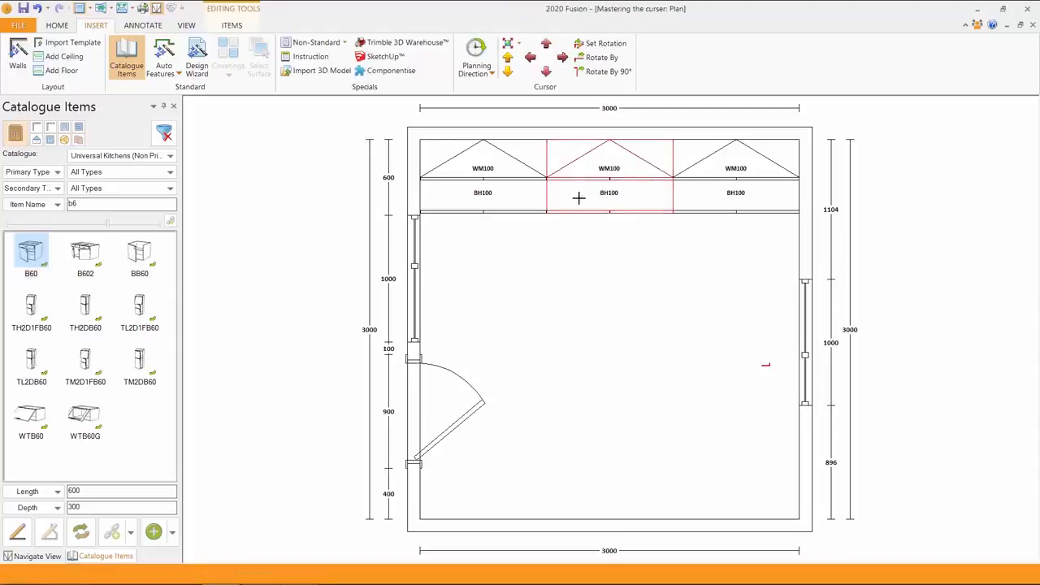
key(Delete)
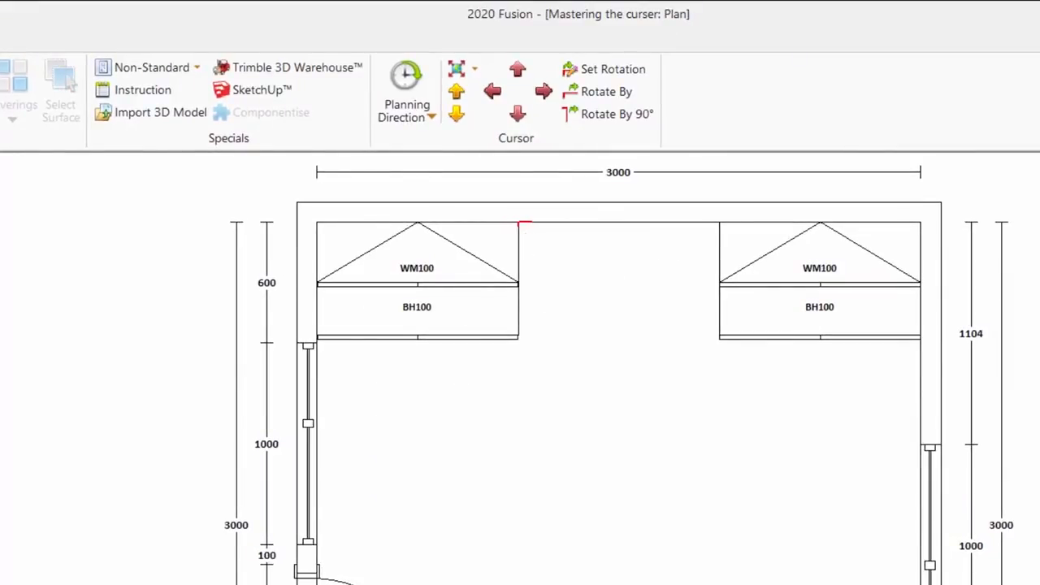
double_click(21, 235)
text(boh)
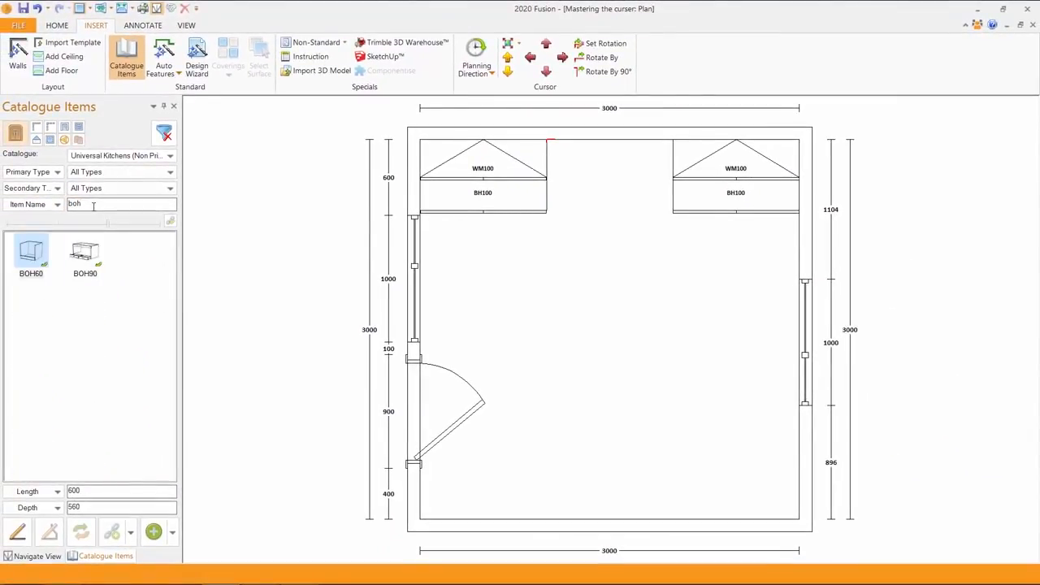
key(Return)
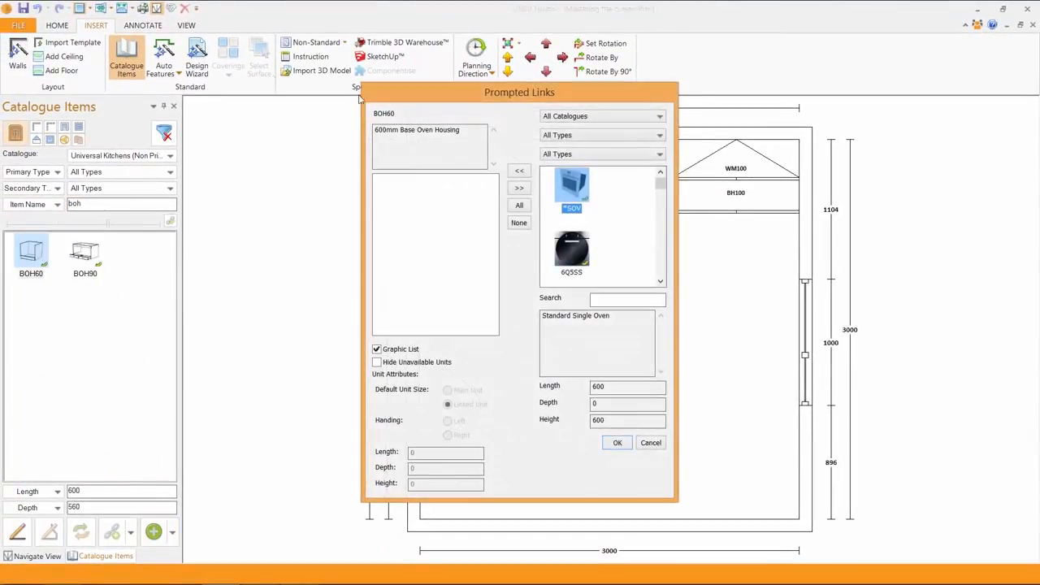
click(519, 171)
click(617, 442)
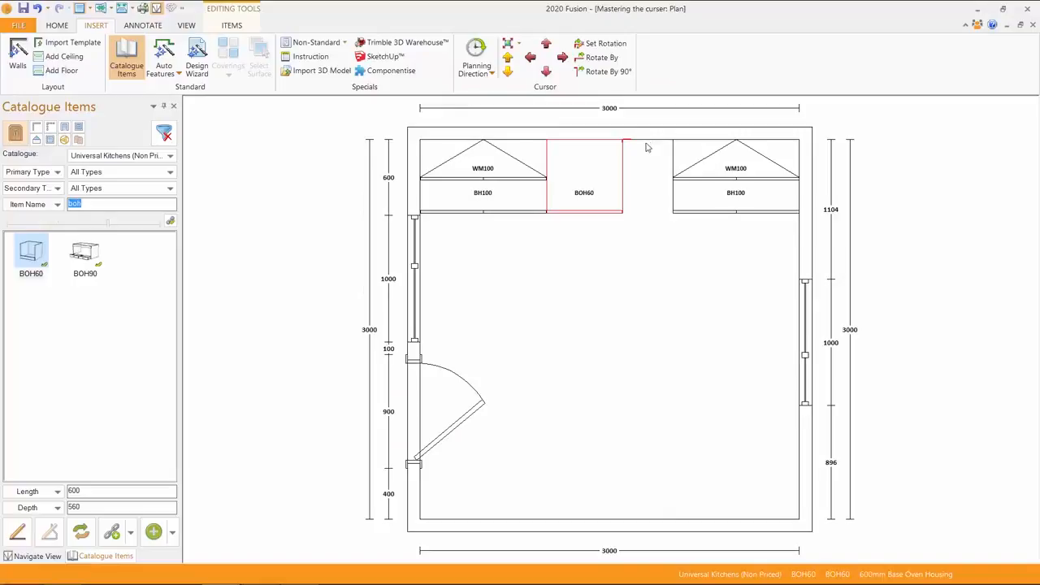
Filter the catalogue by 'bh4' and insert a BH40 base unit beside the BOH60
click(108, 204)
key(BackSpace)
key(BackSpace)
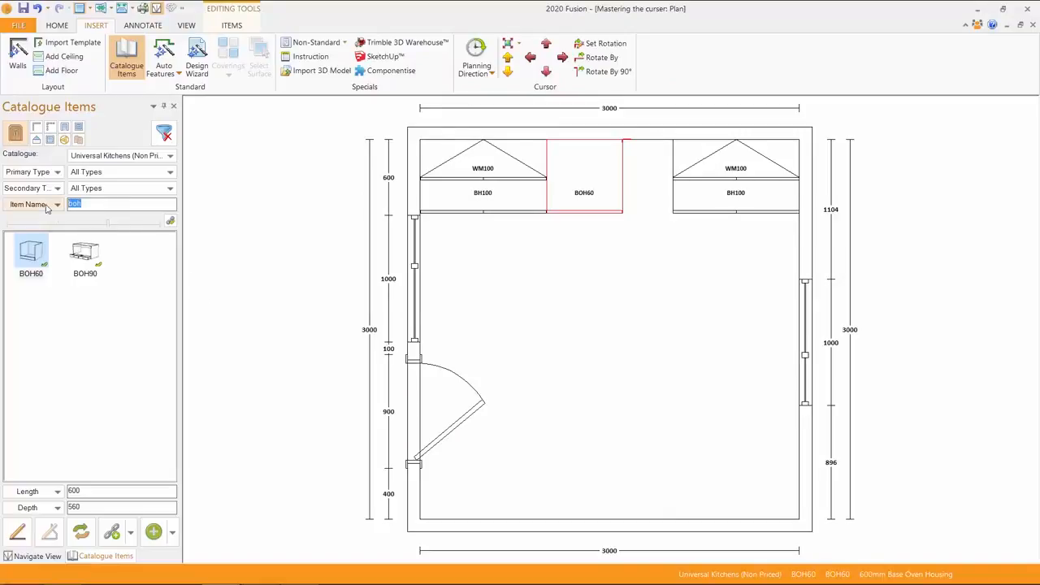
text(h4)
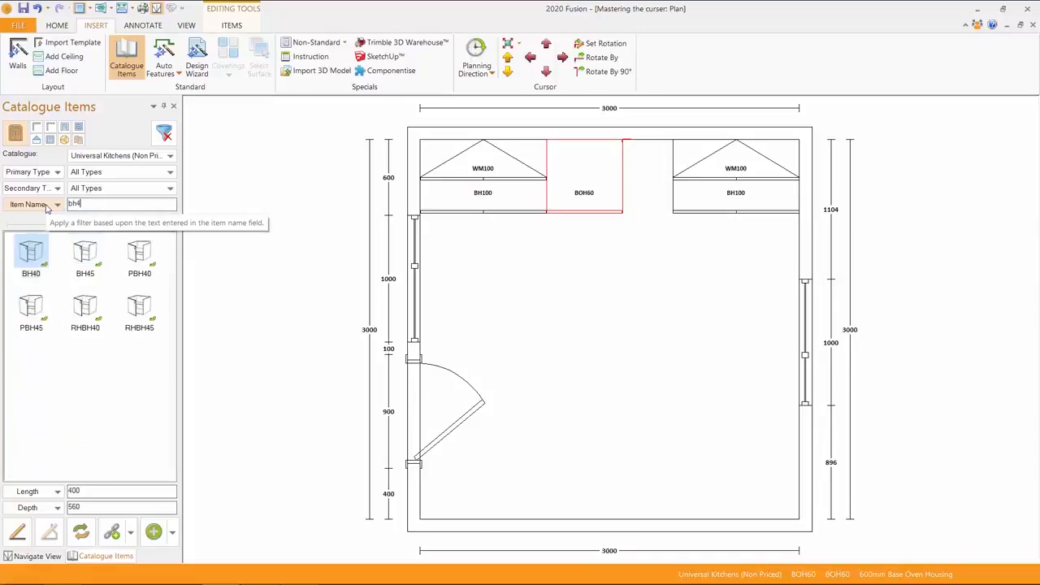
key(Return)
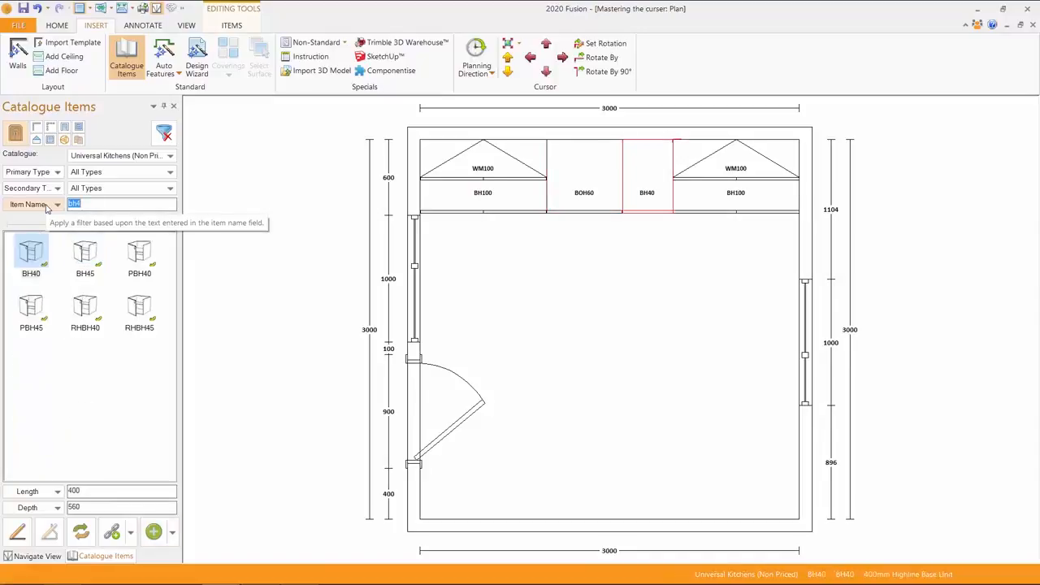
Select the left WM100 wall unit and delete it
right_click(436, 154)
mouse_move(494, 178)
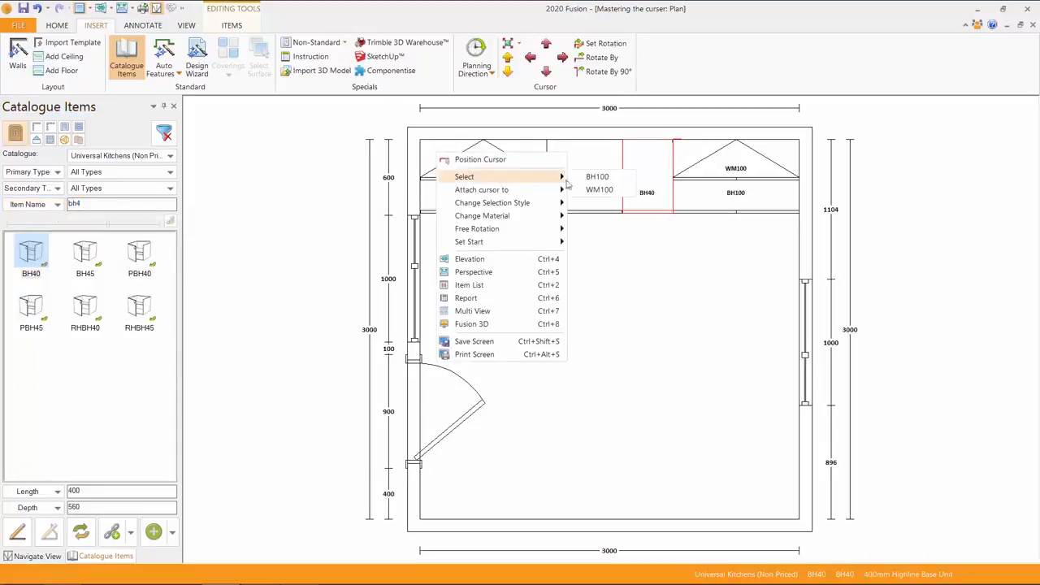
click(599, 189)
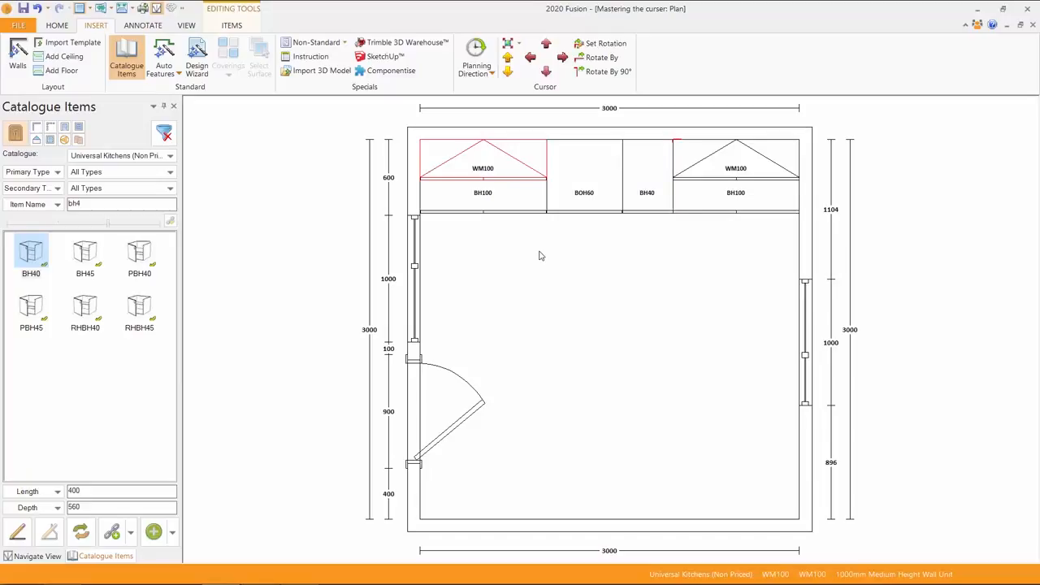
key(Delete)
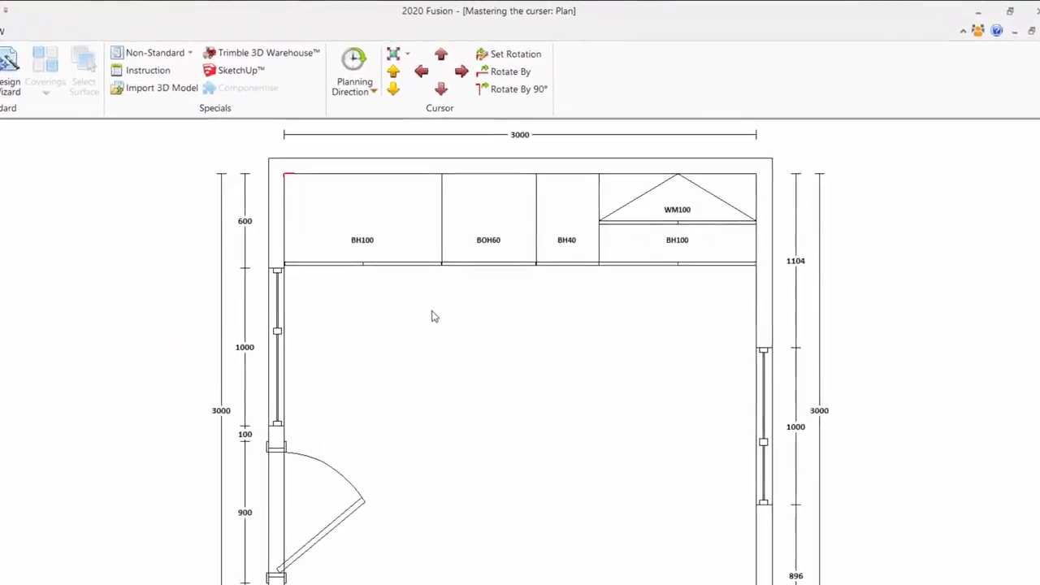
Attach the placement cursor to the end of the left BH100
right_click(407, 198)
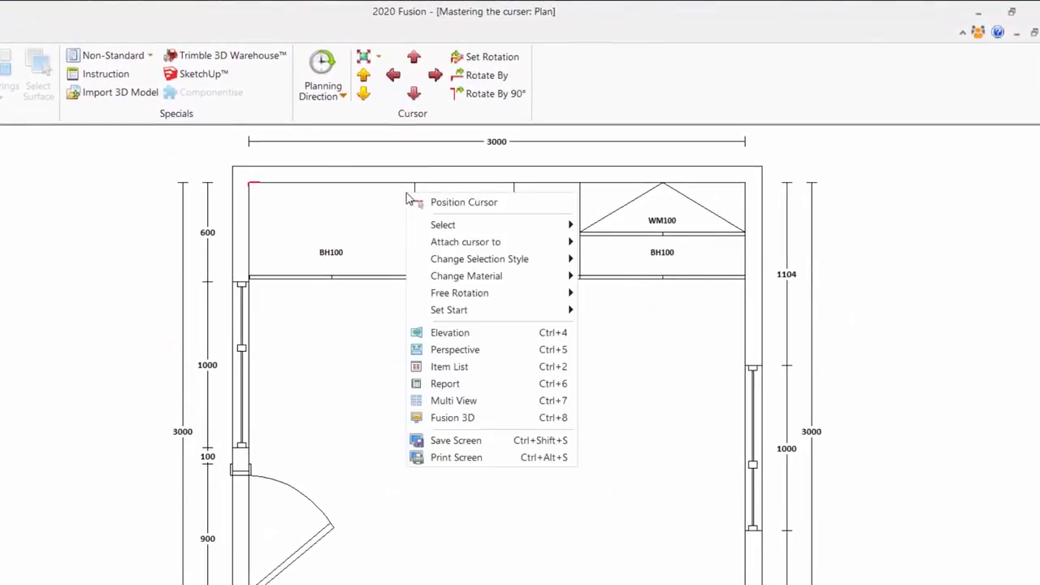
mouse_move(439, 244)
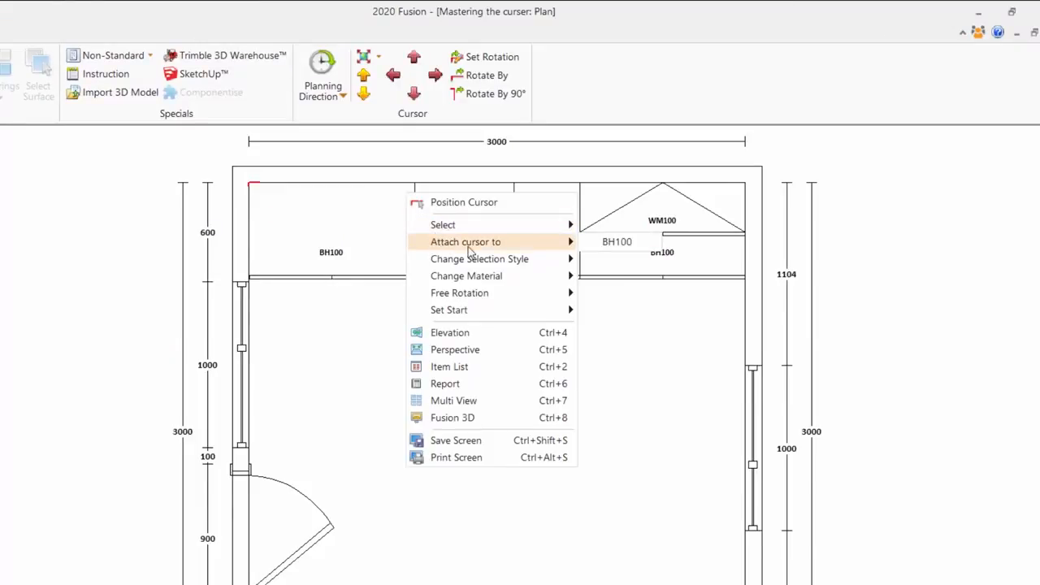
click(615, 242)
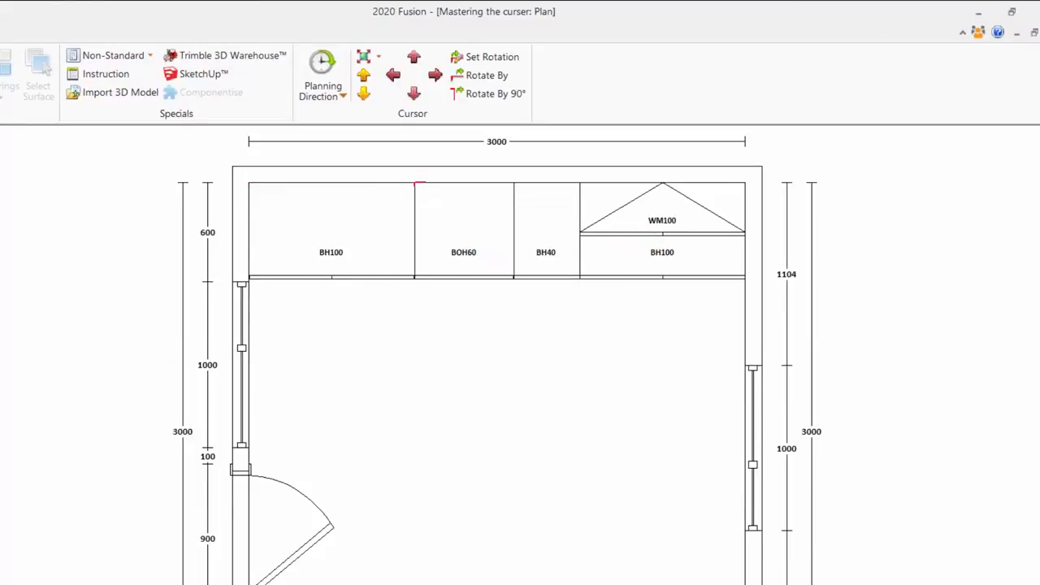
Search All Catalogues for items matching '*hg1'
click(161, 157)
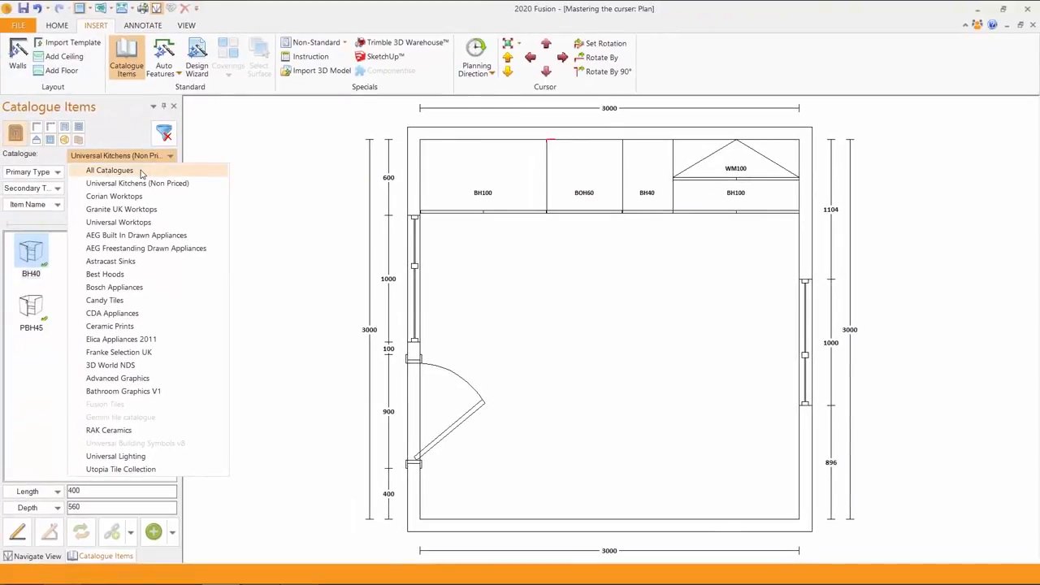
click(110, 171)
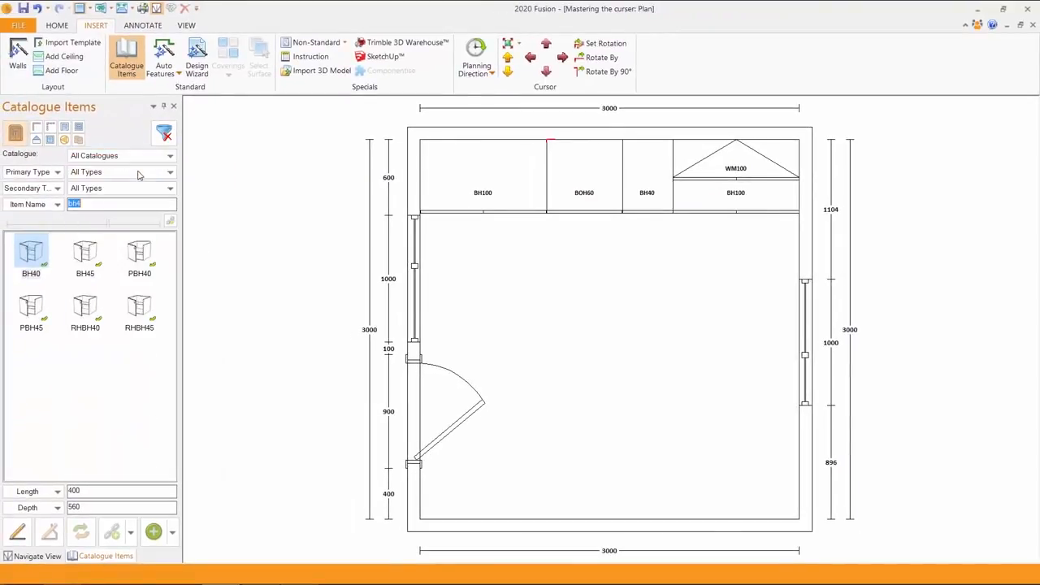
click(56, 198)
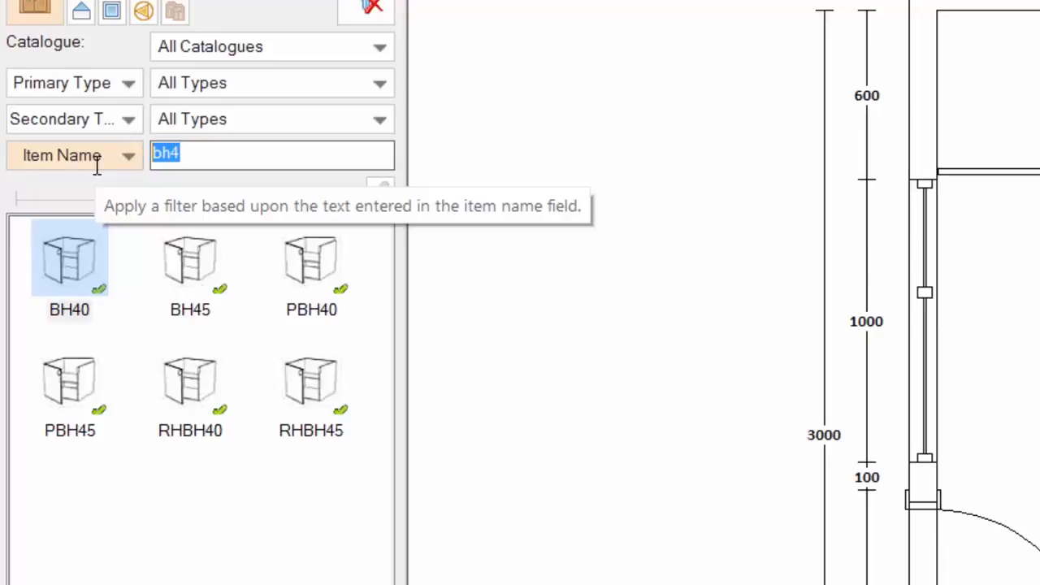
text(*)
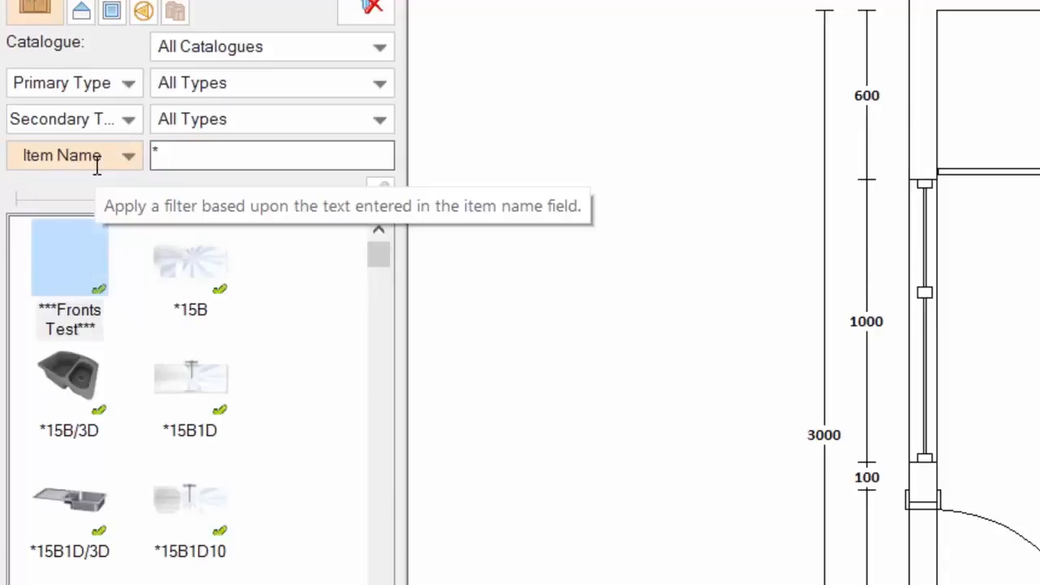
text(hg1)
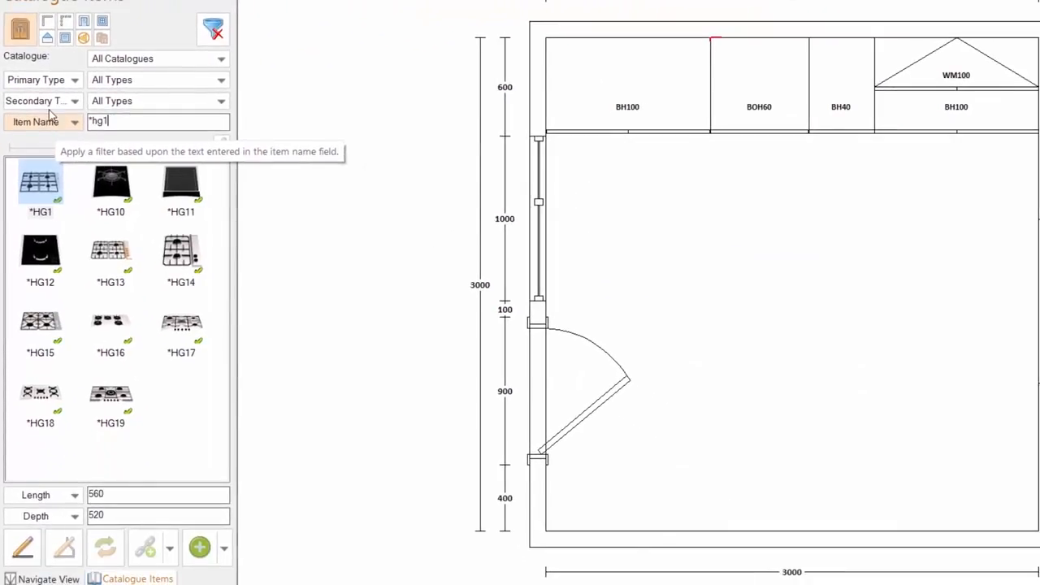
Drag the HG1 gas hob onto the BOH60 unit, discarding a first trial insert
click(43, 187)
double_click(41, 184)
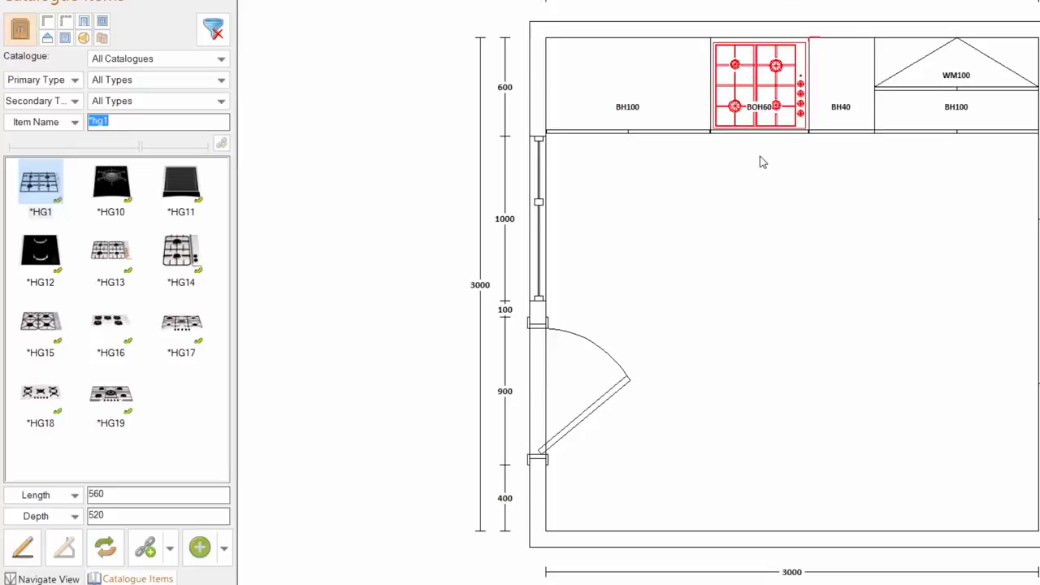
key(Delete)
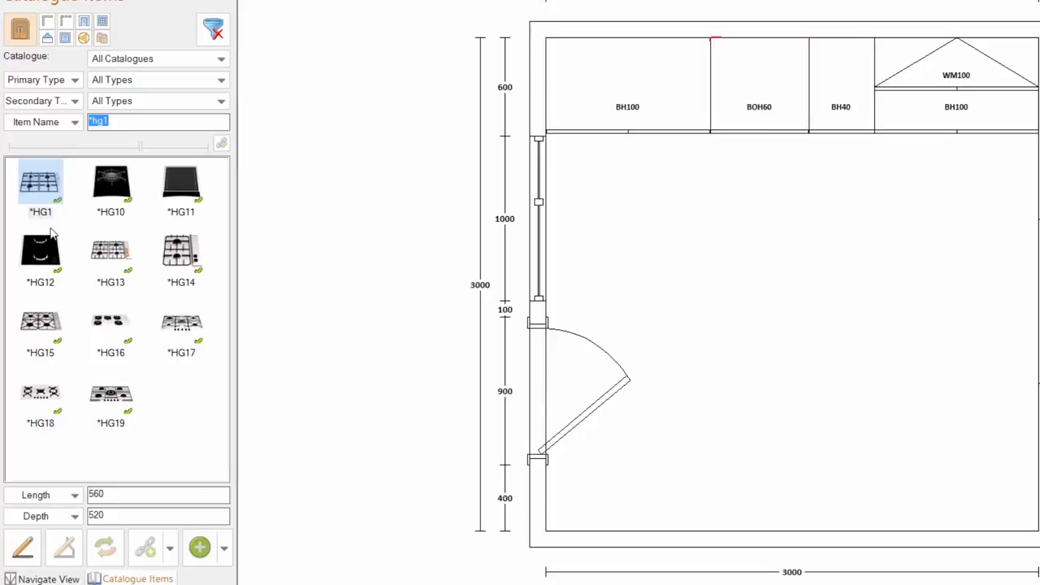
drag(42, 179, 713, 46)
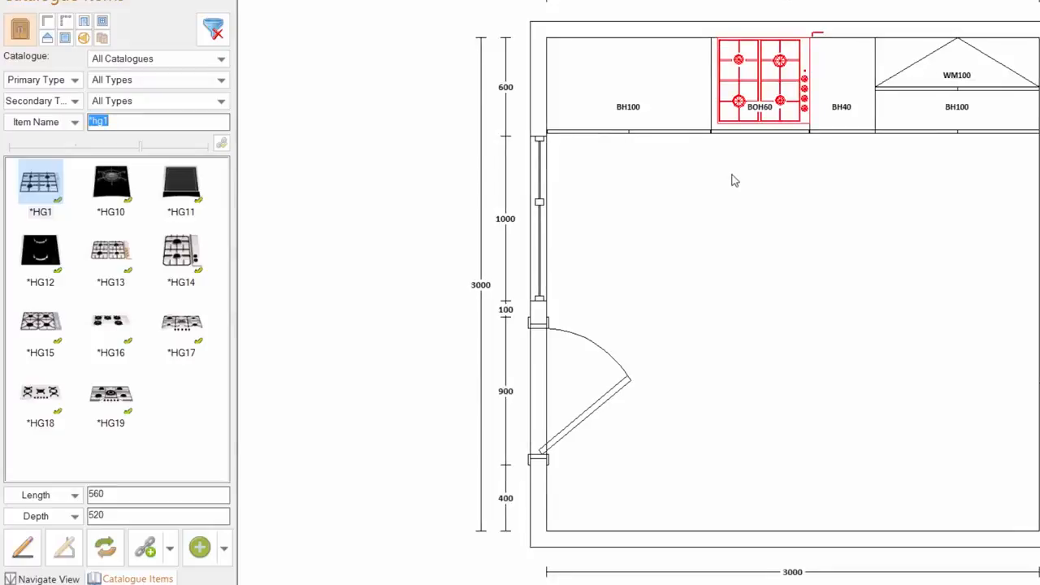
Nudge the HG1 hob 20 mm down and 20 mm left with the Mover
key(ctrl+Down)
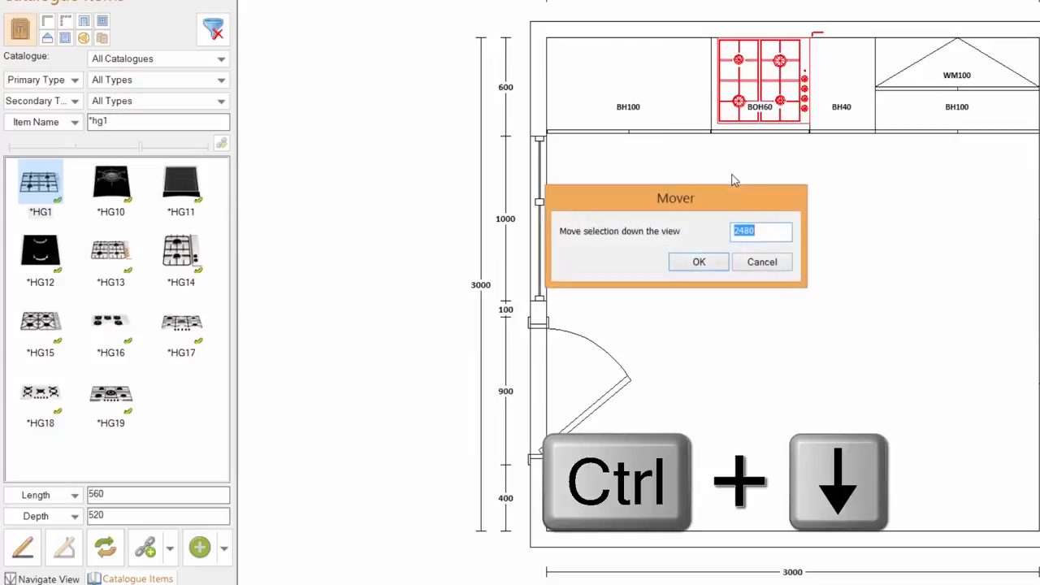
text(20)
key(Return)
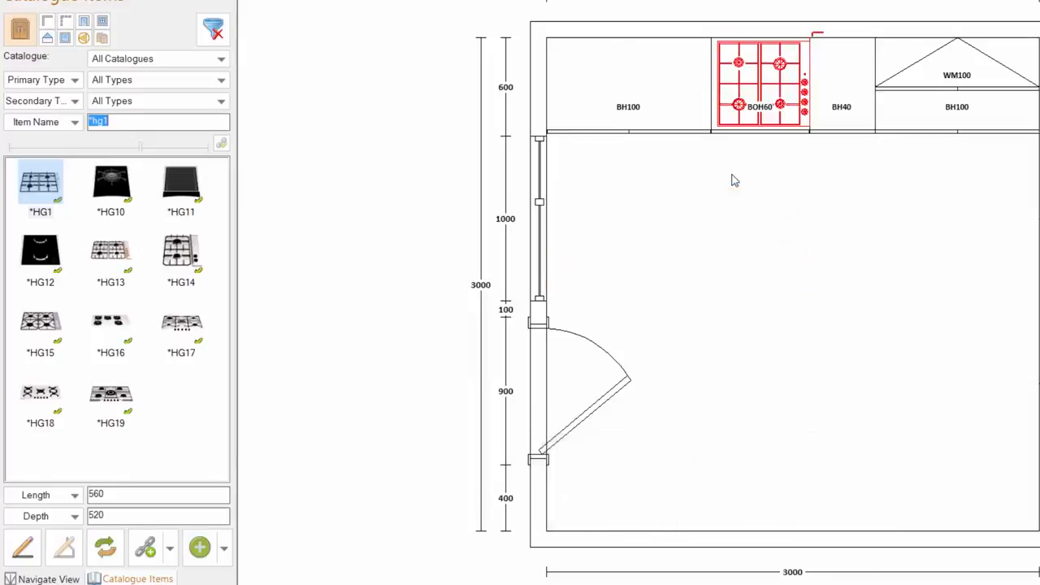
key(ctrl+Left)
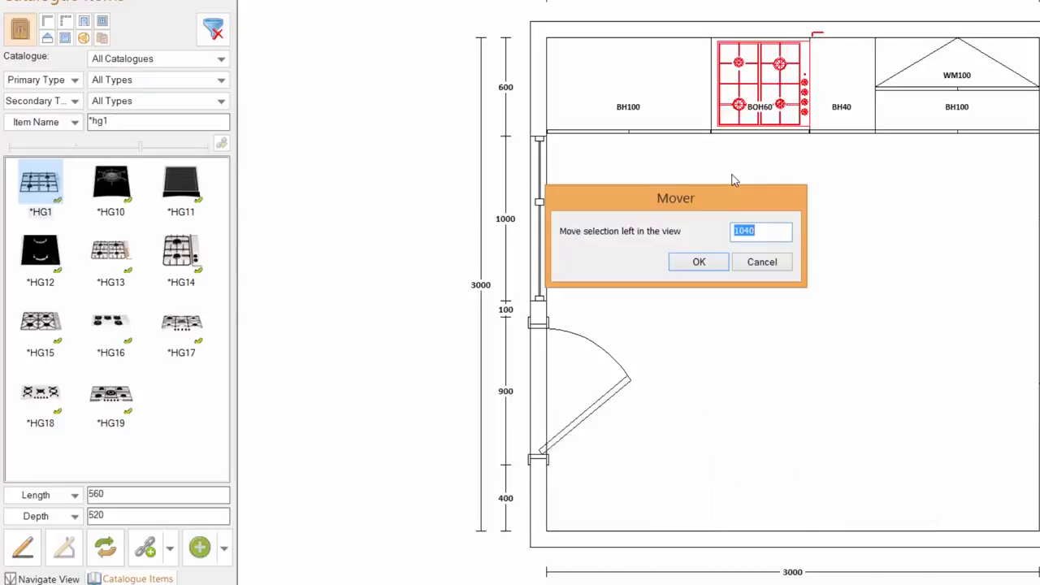
text(20)
key(Return)
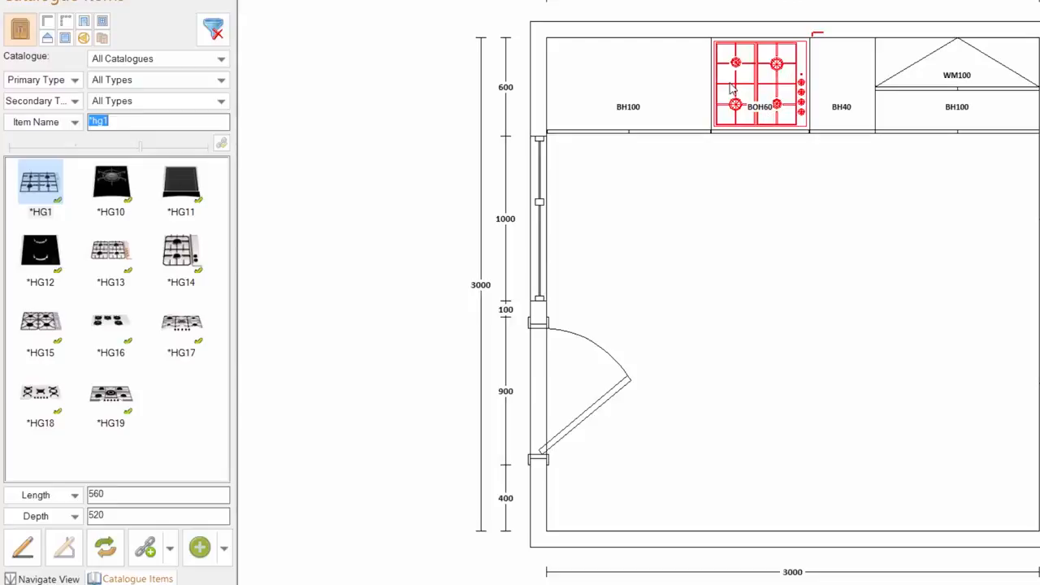
Delete the hob, attach the cursor to BH100, and re-insert the HG1 hob onto the BOH60
key(Delete)
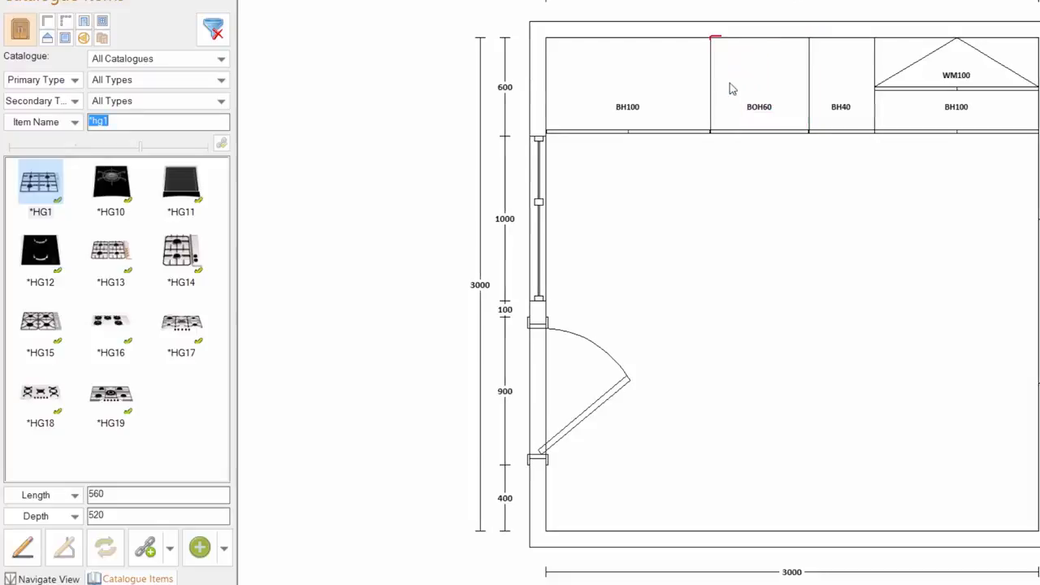
right_click(703, 51)
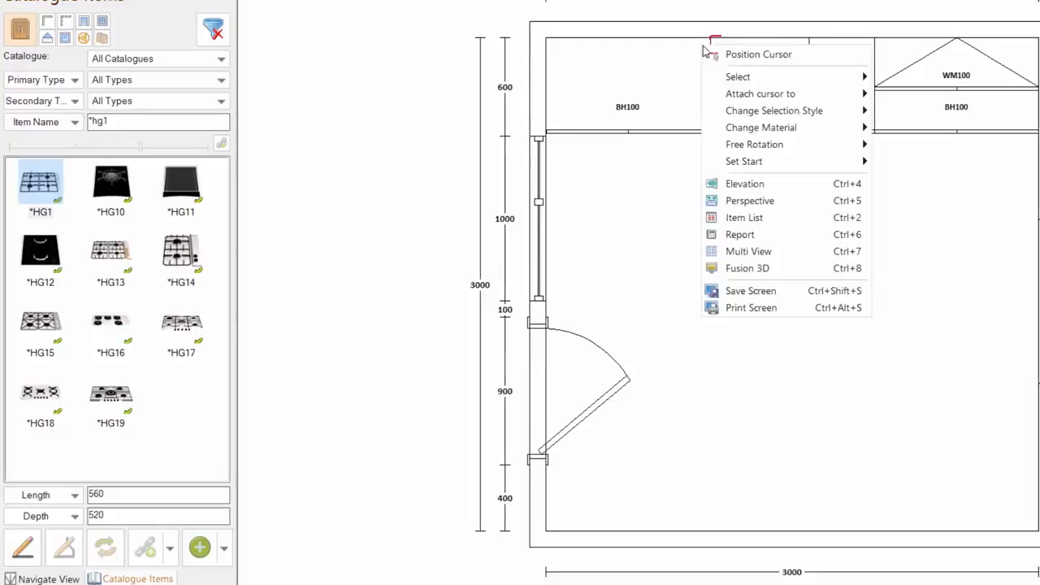
mouse_move(786, 96)
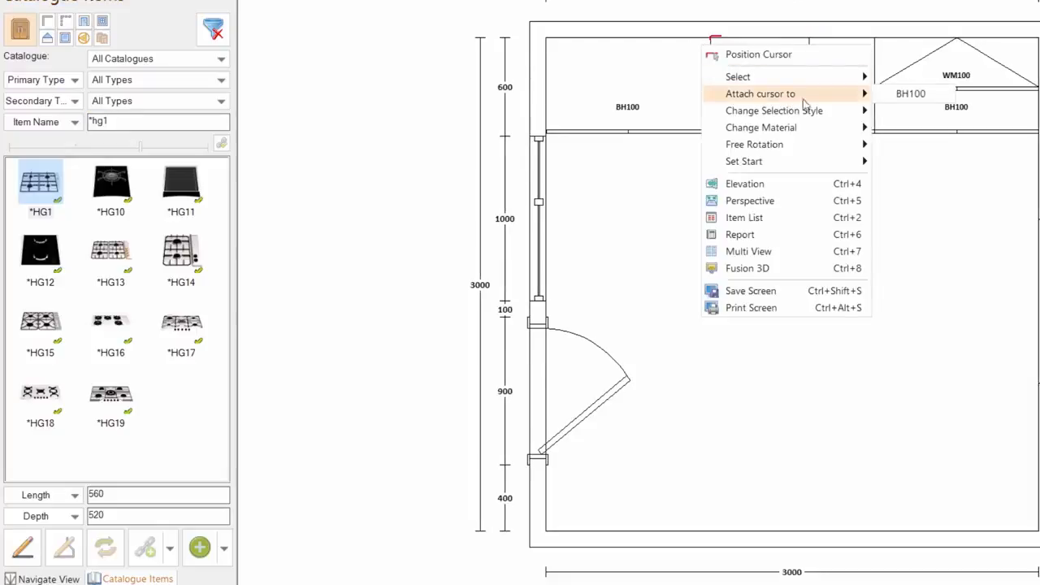
click(910, 96)
double_click(40, 185)
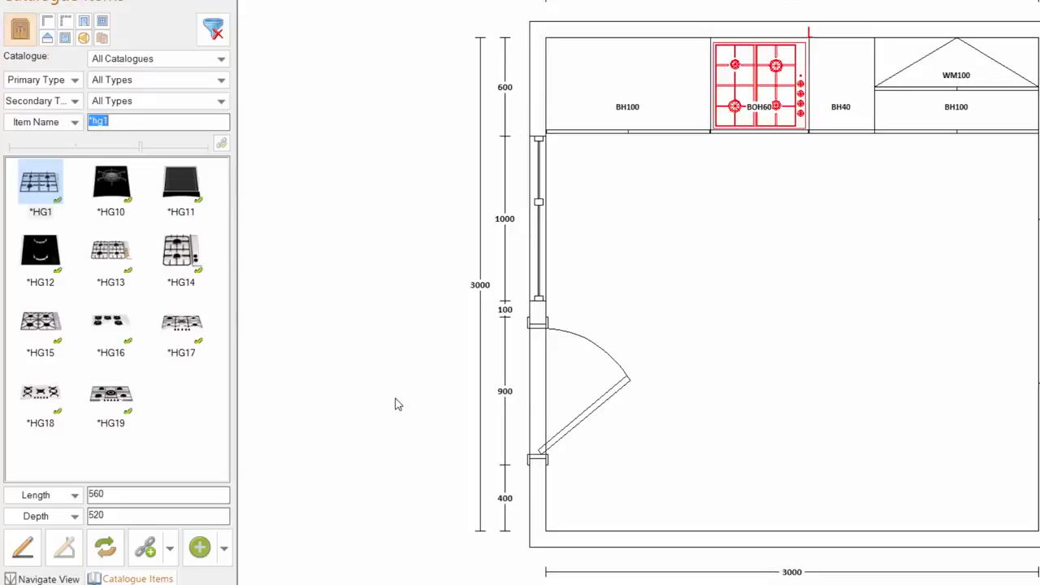
key(ctrl+alt+bracketleft)
Search '*can1' and add a CAN1 hood with length 600 and height 850 above the hob
text(*ca)
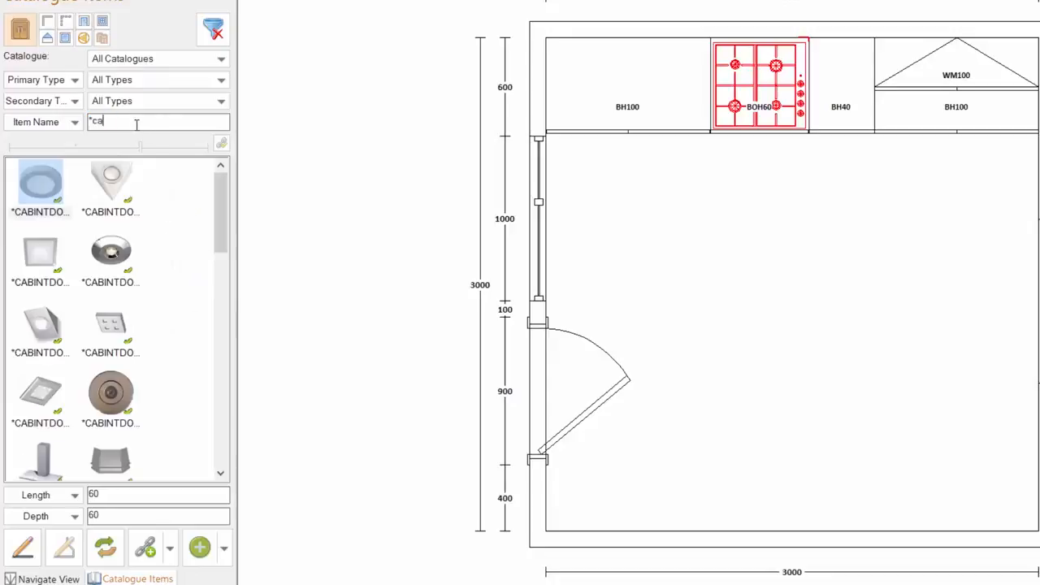
text(n1)
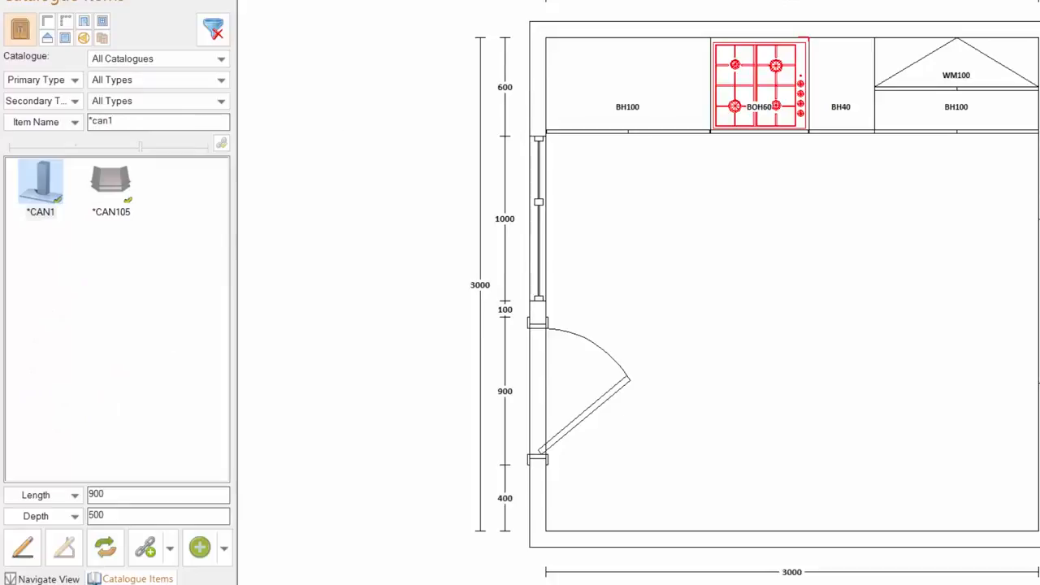
double_click(120, 495)
text(600)
right_click(74, 516)
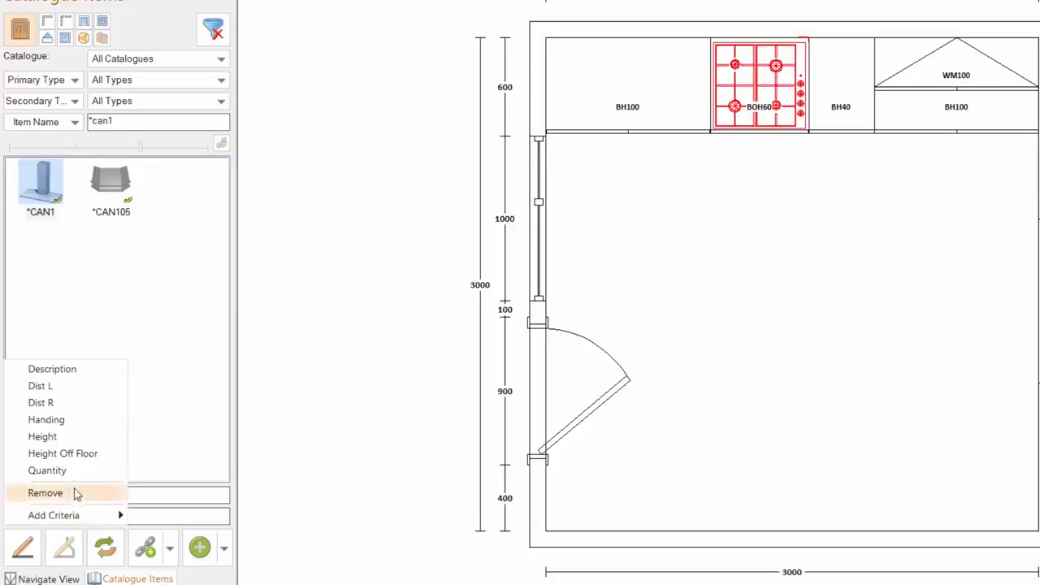
click(65, 438)
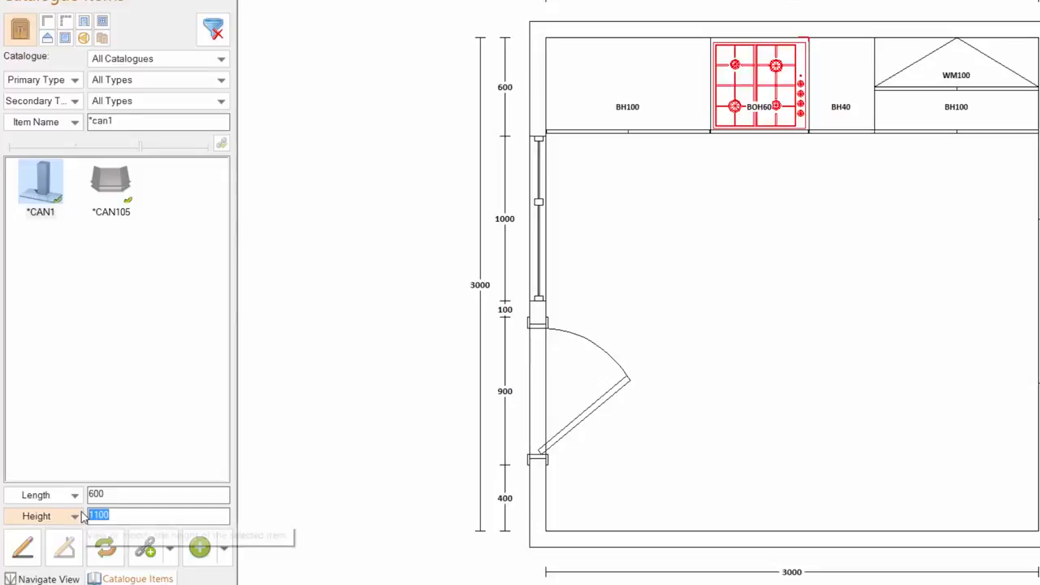
text(850)
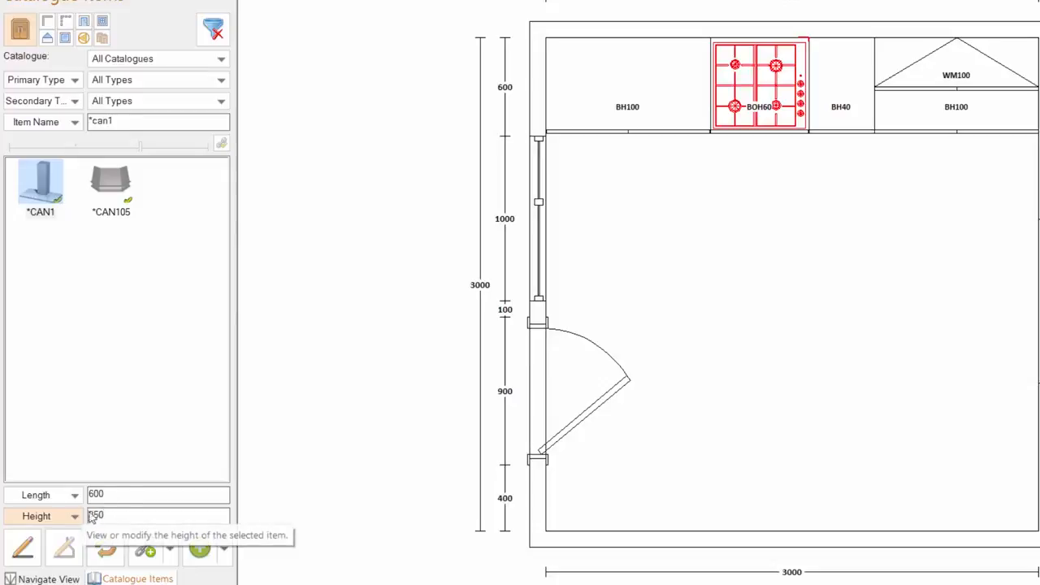
click(199, 549)
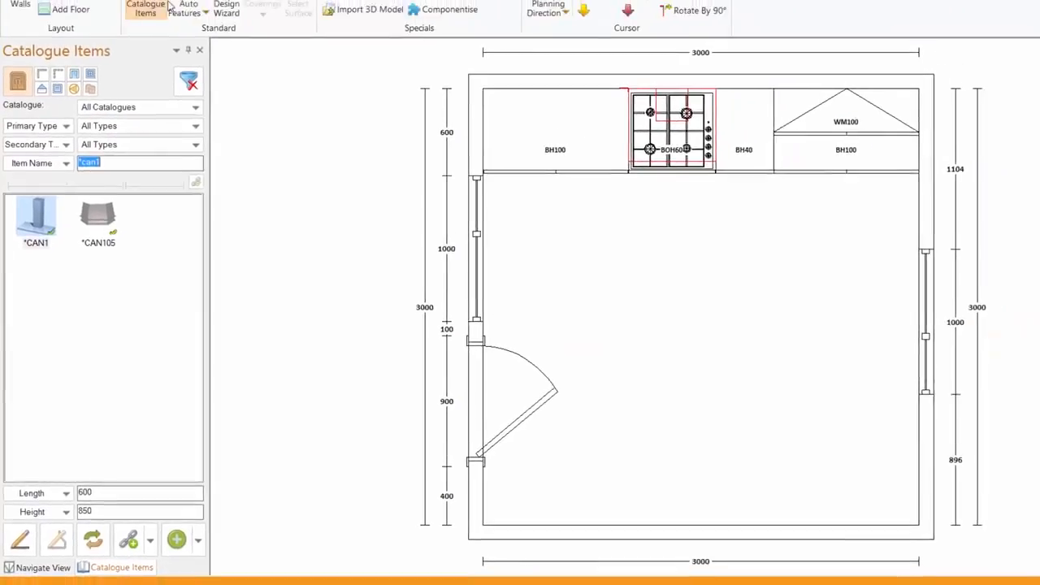
click(184, 26)
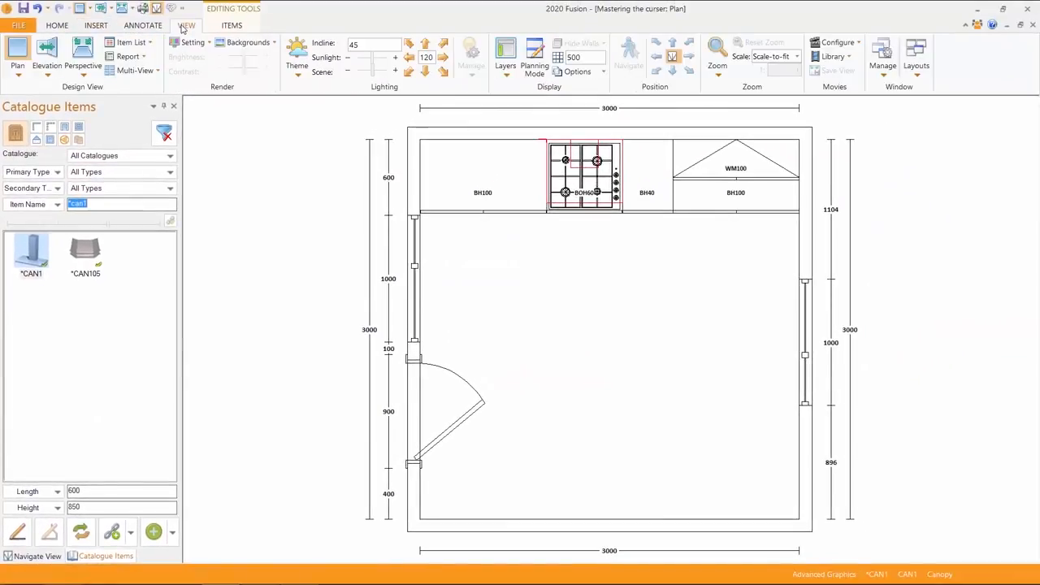
click(46, 51)
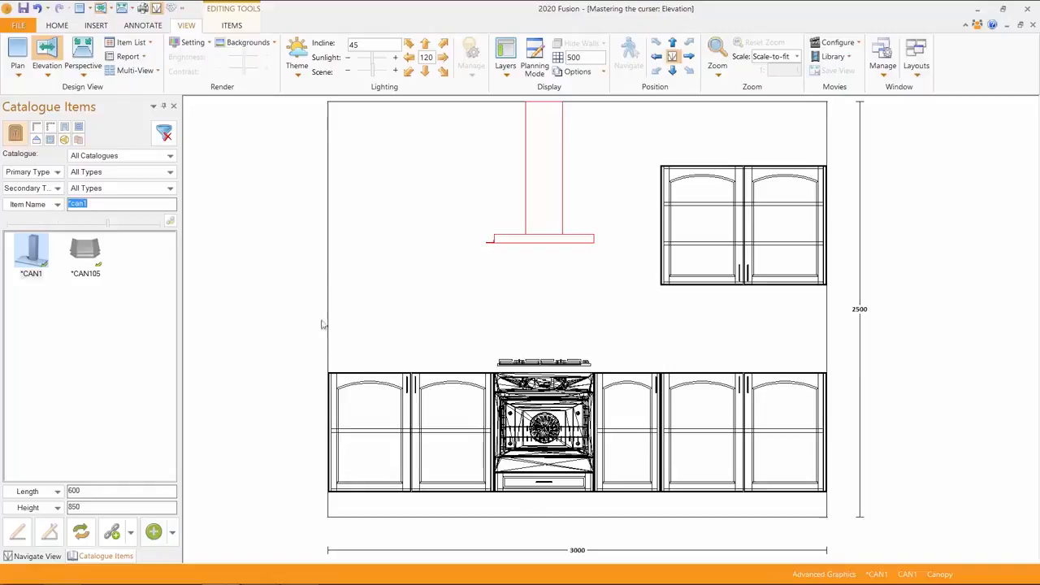
click(20, 60)
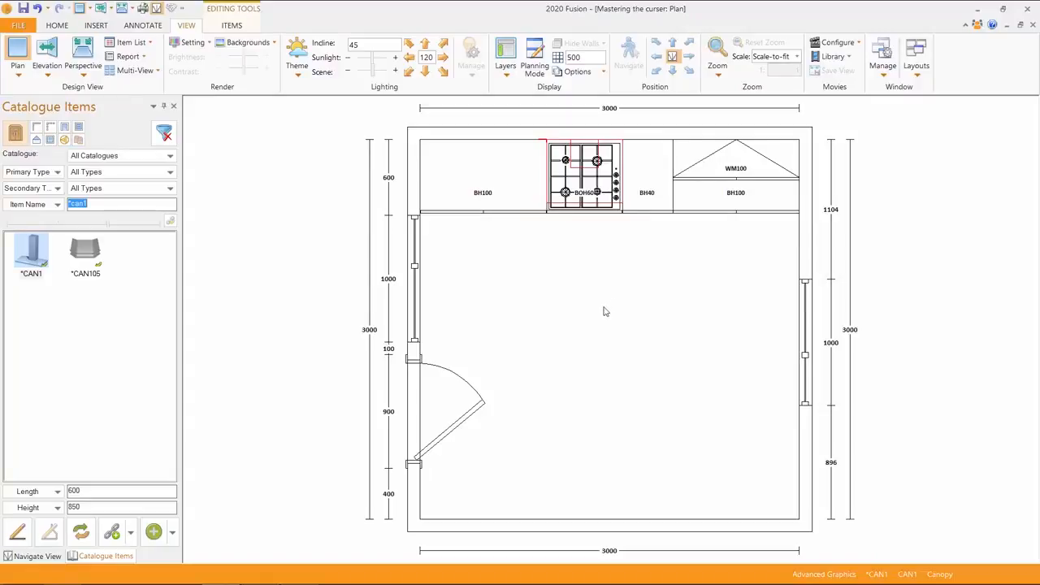
Drop and delete a trial CAN1 canopy, then move the marker via the room centre to the right wall
drag(43, 260, 617, 528)
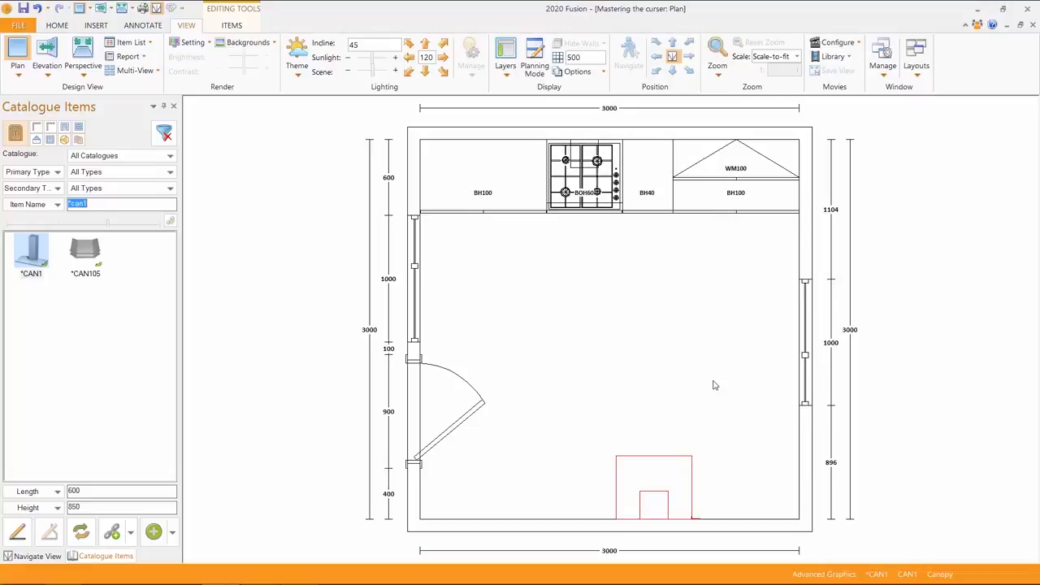
key(Delete)
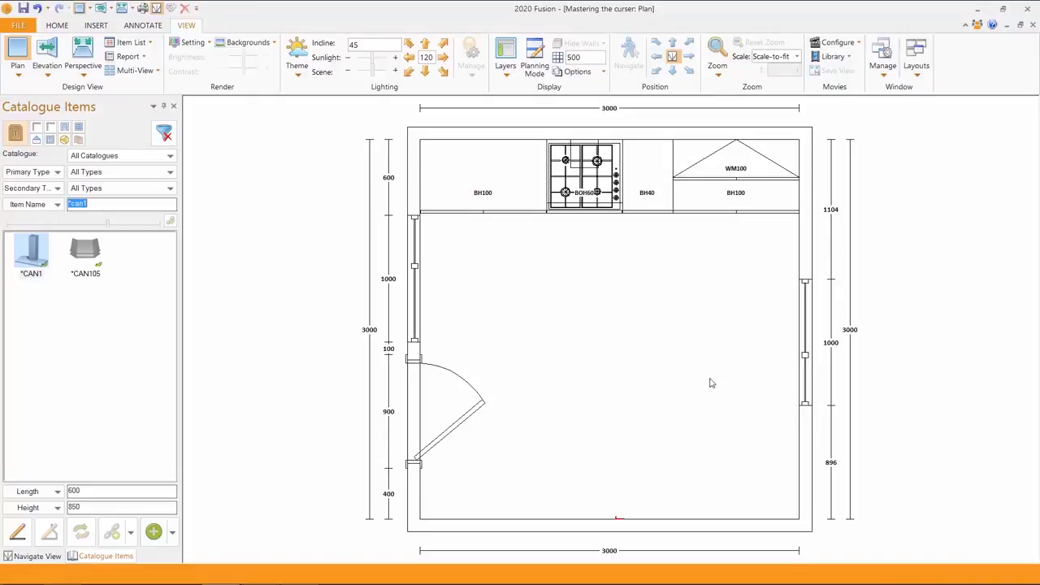
middle_click(584, 333)
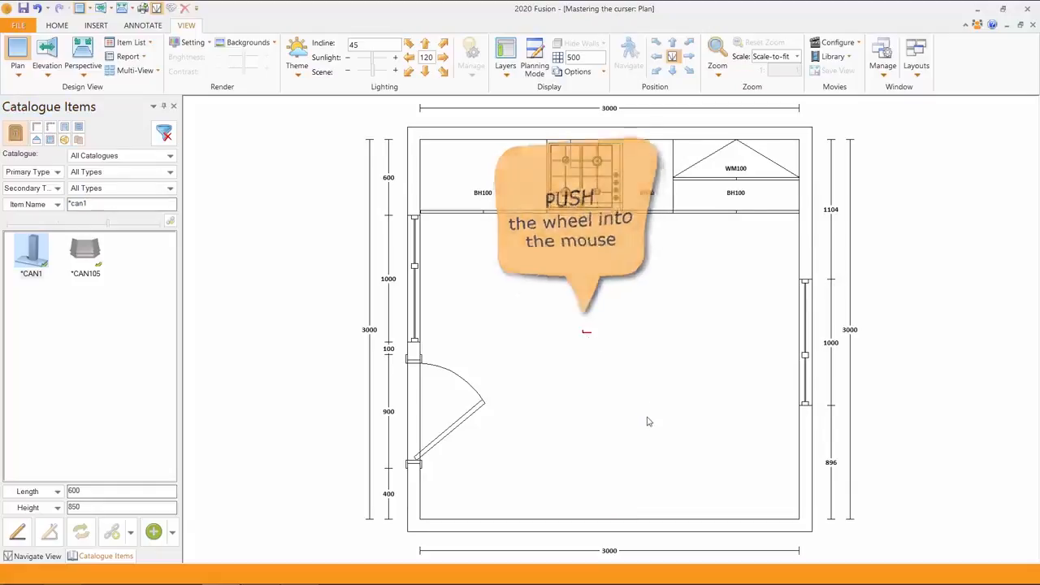
middle_click(800, 251)
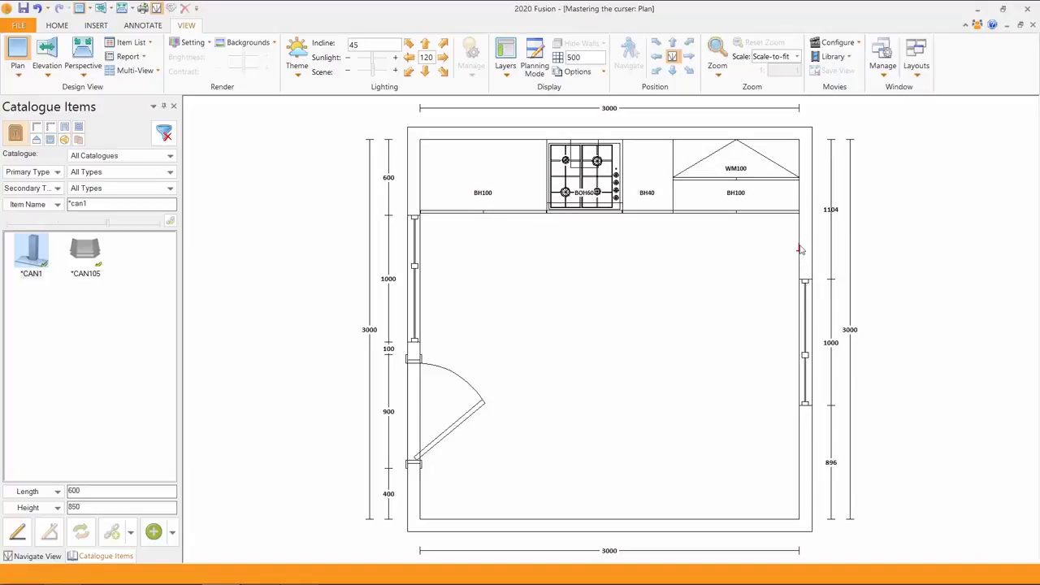
Set planning direction to Clockwise, then switch it to anti-clockwise with Ctrl+Alt+[ and rotate with Ctrl+9
click(96, 26)
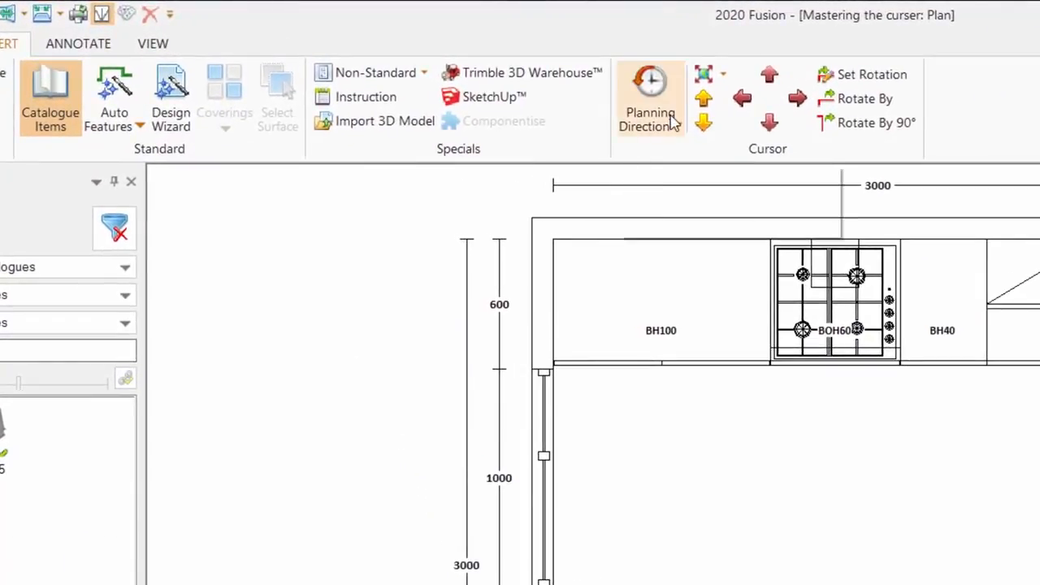
click(671, 123)
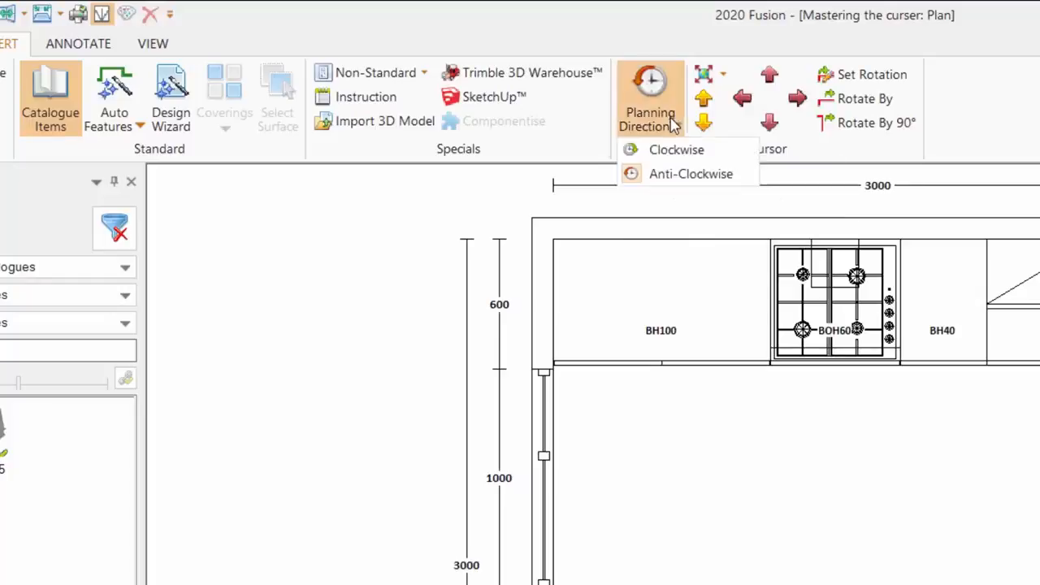
click(666, 151)
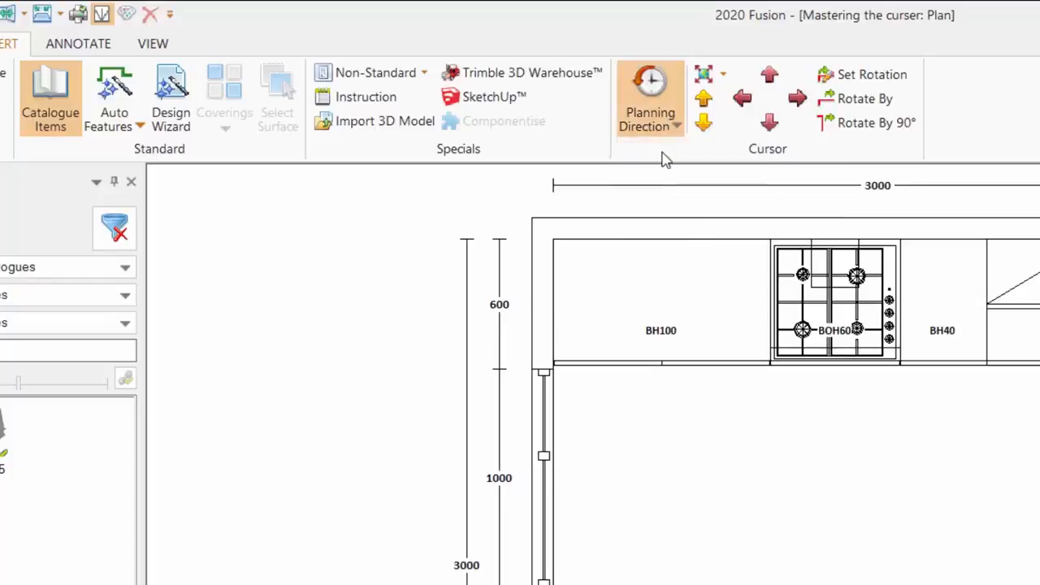
click(755, 365)
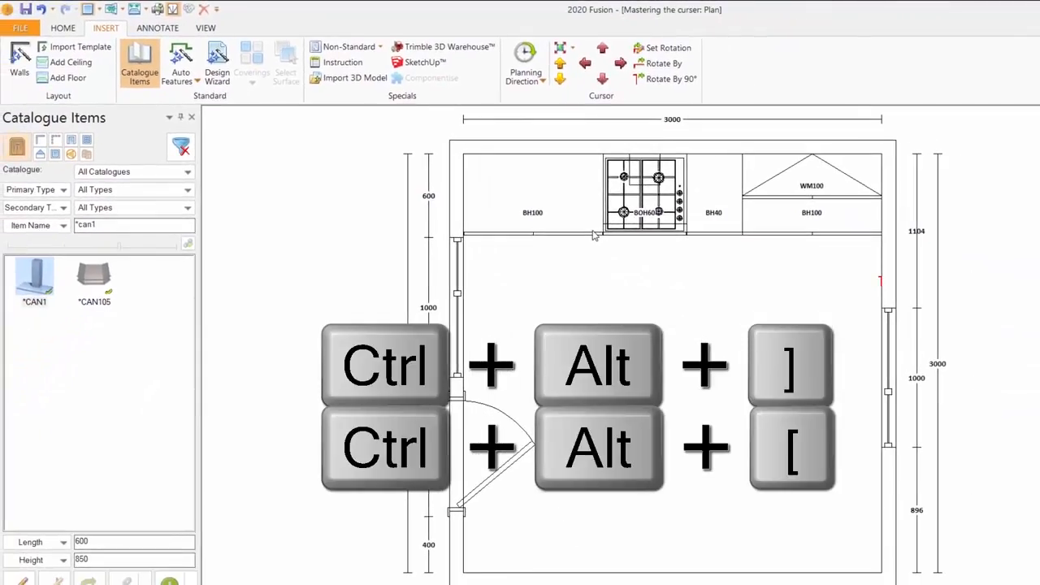
key(ctrl+alt+[)
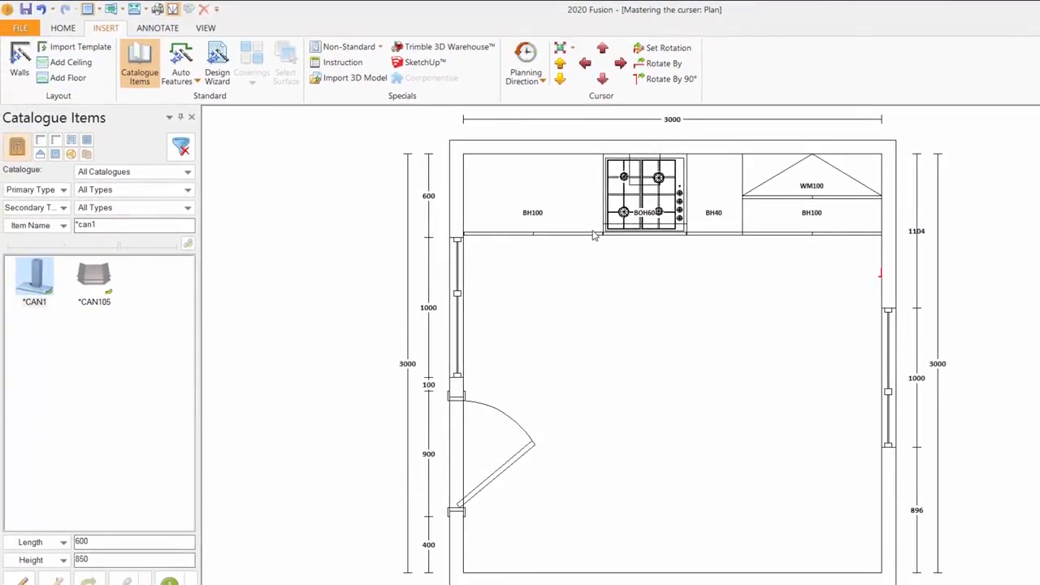
key(ctrl+9)
Search 'b10', insert a trial B100 on the right wall, then delete it
double_click(100, 222)
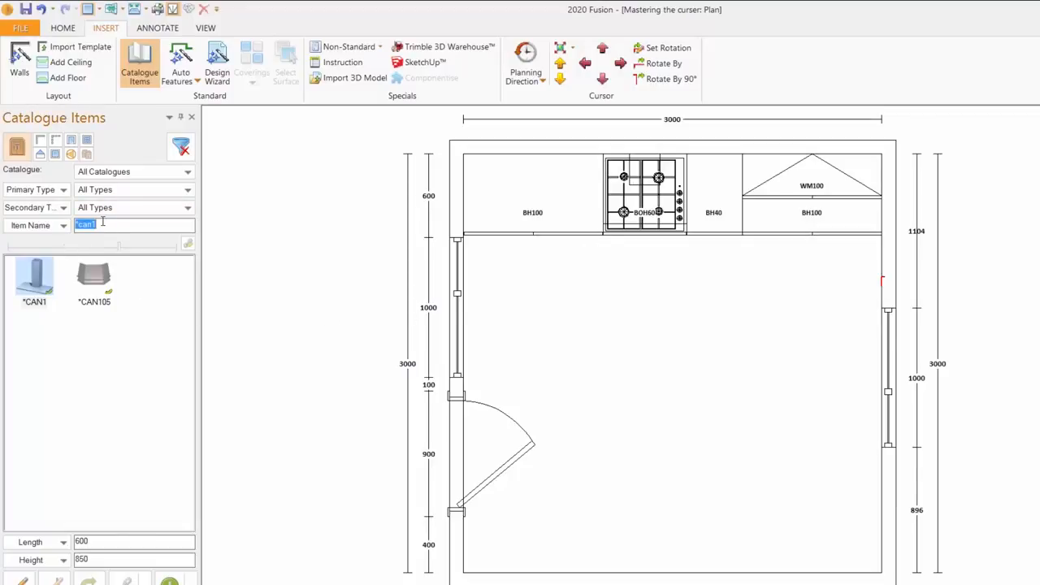
text(b10)
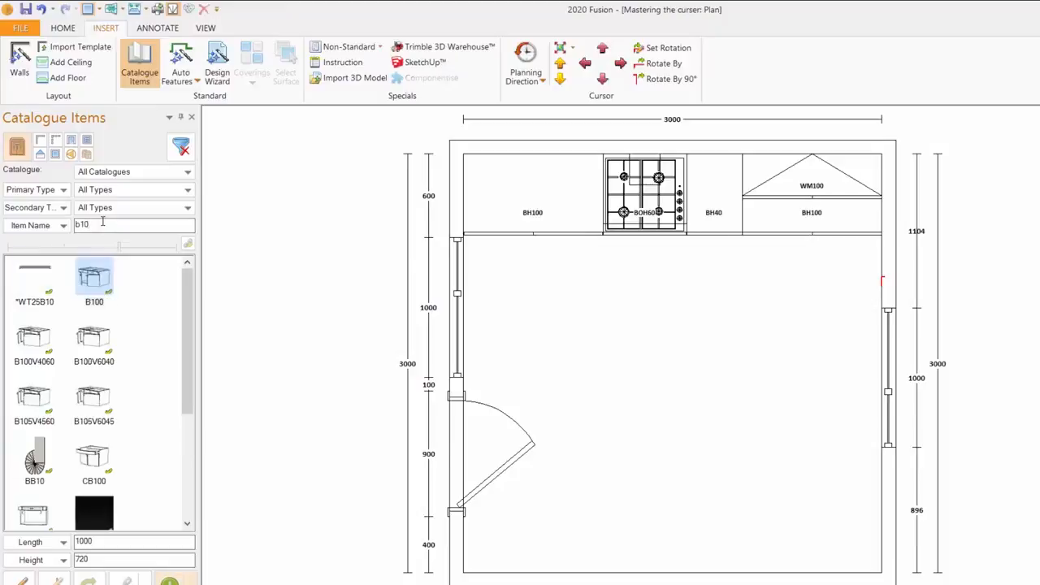
key(Return)
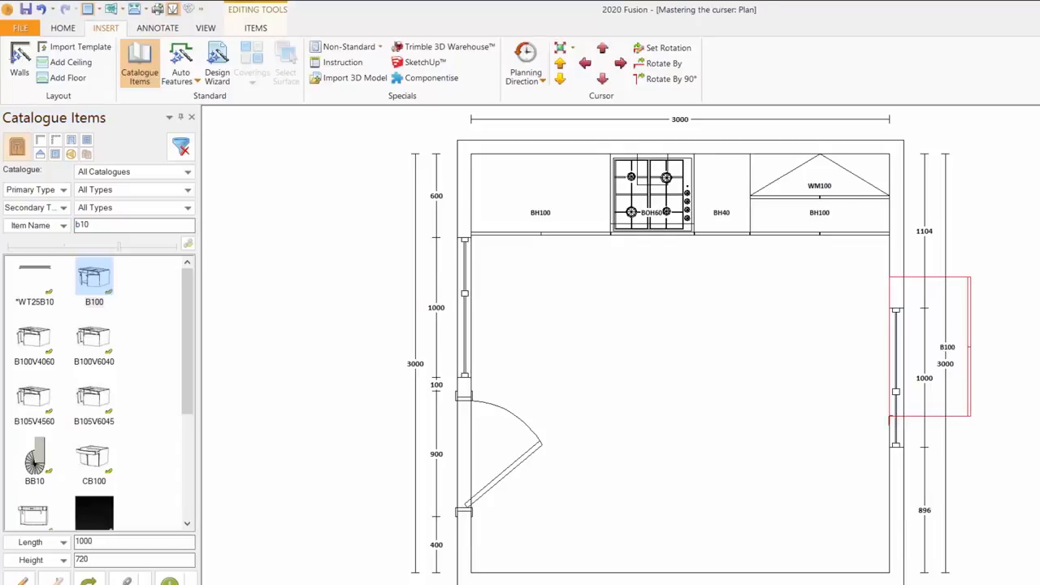
key(Delete)
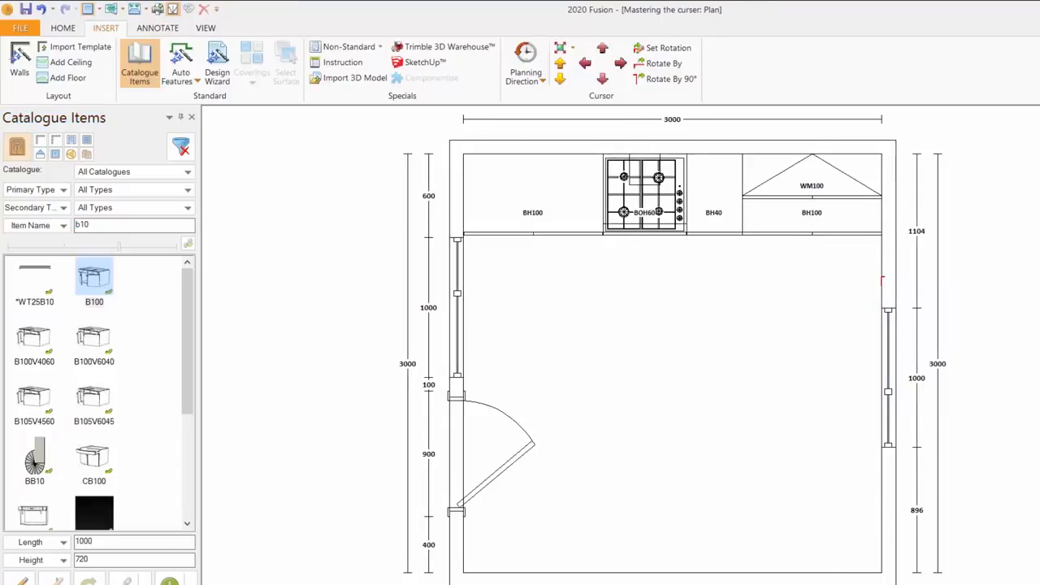